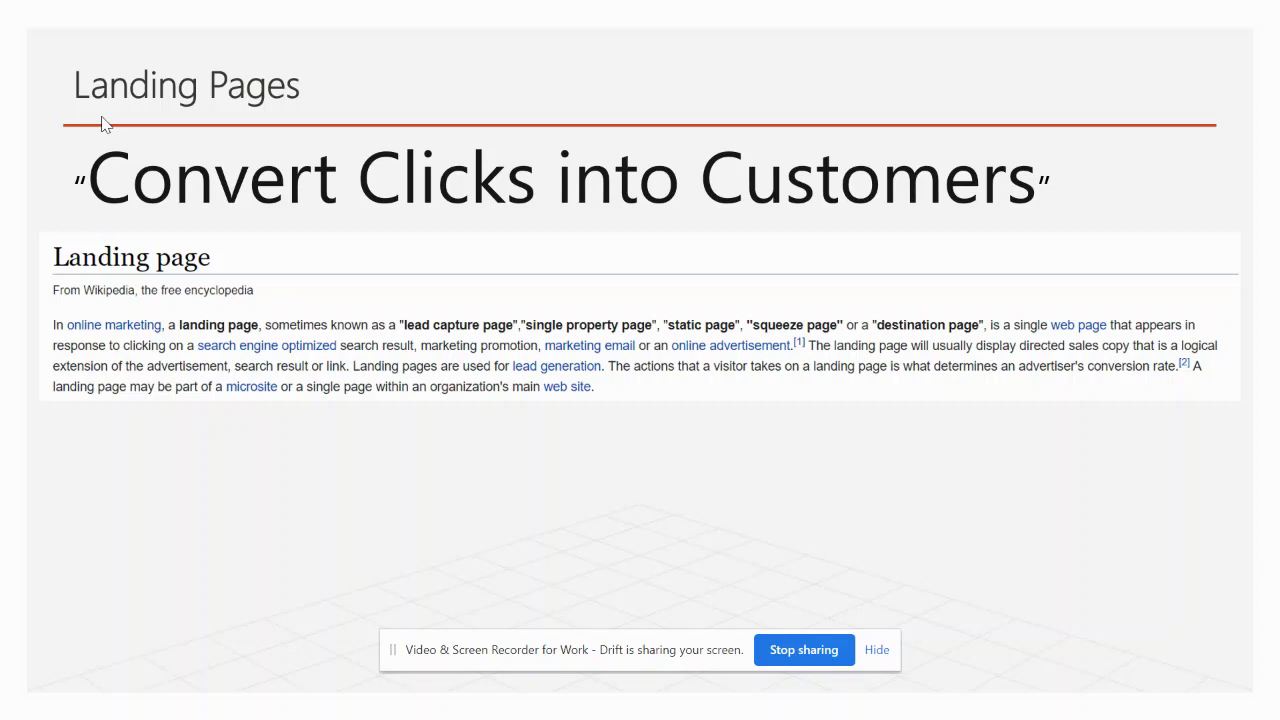
# Step: Advance to the landing page creation slide, end the slide show and switch to the inbox window of the Mail app
pyautogui.press('Right')
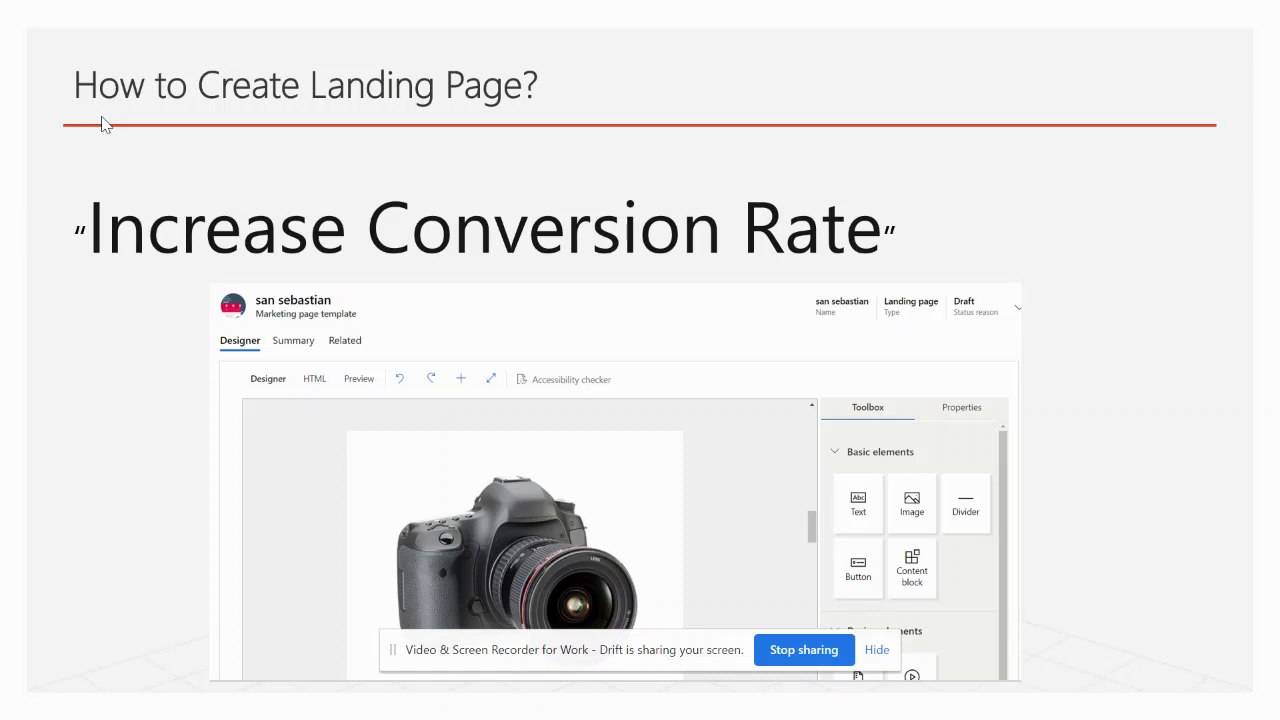
pyautogui.press('Escape')
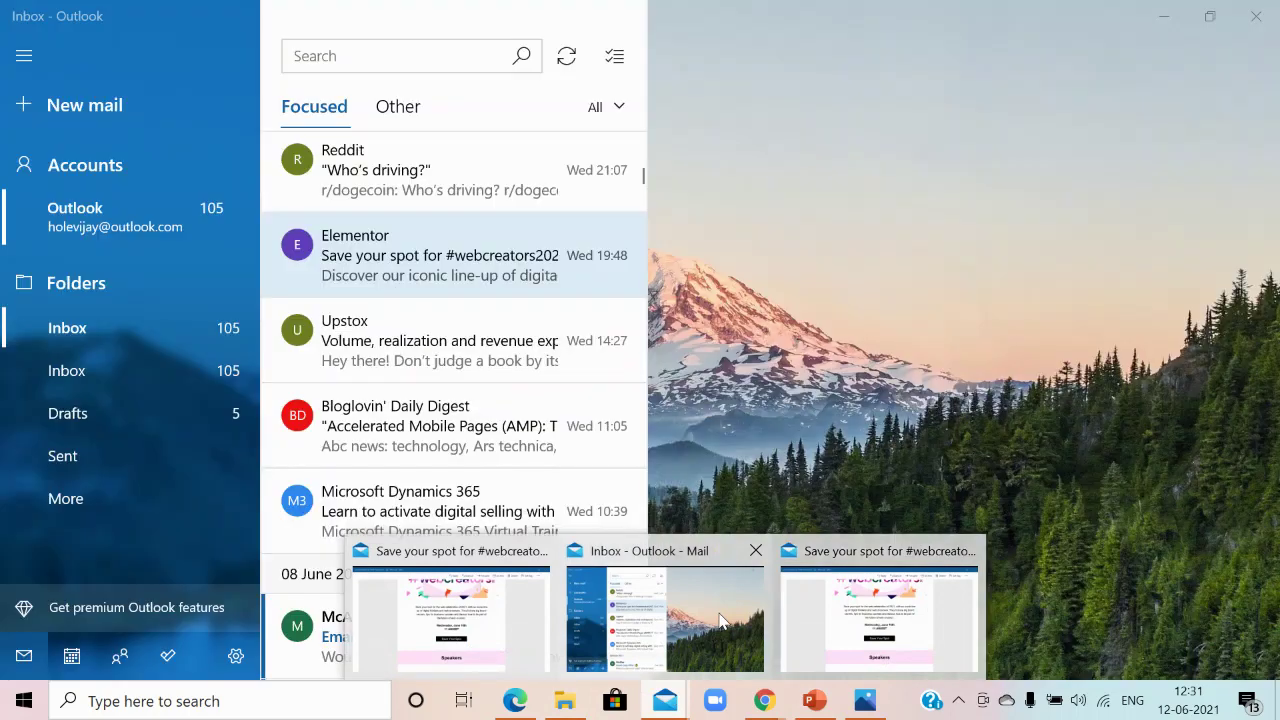
pyautogui.click(730, 600)
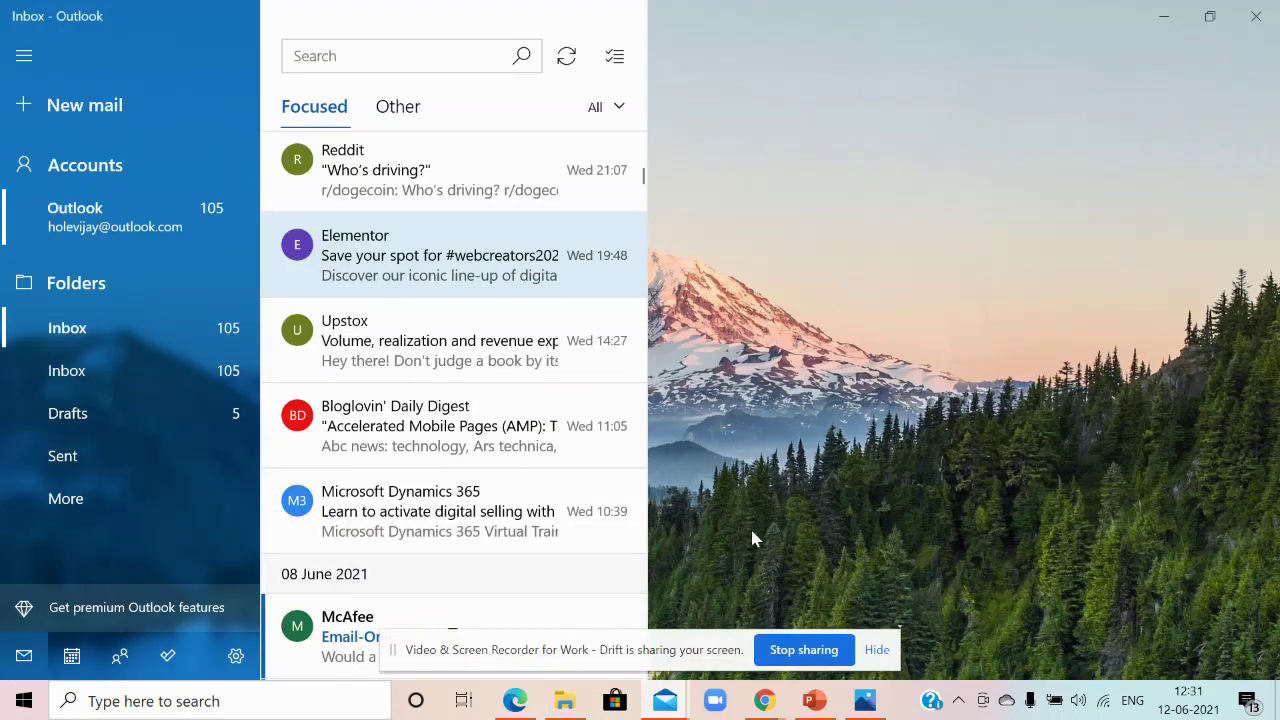
# Step: Open the Elementor email "Save your spot for #webcreators2021" in its own maximized window
pyautogui.click(471, 266)
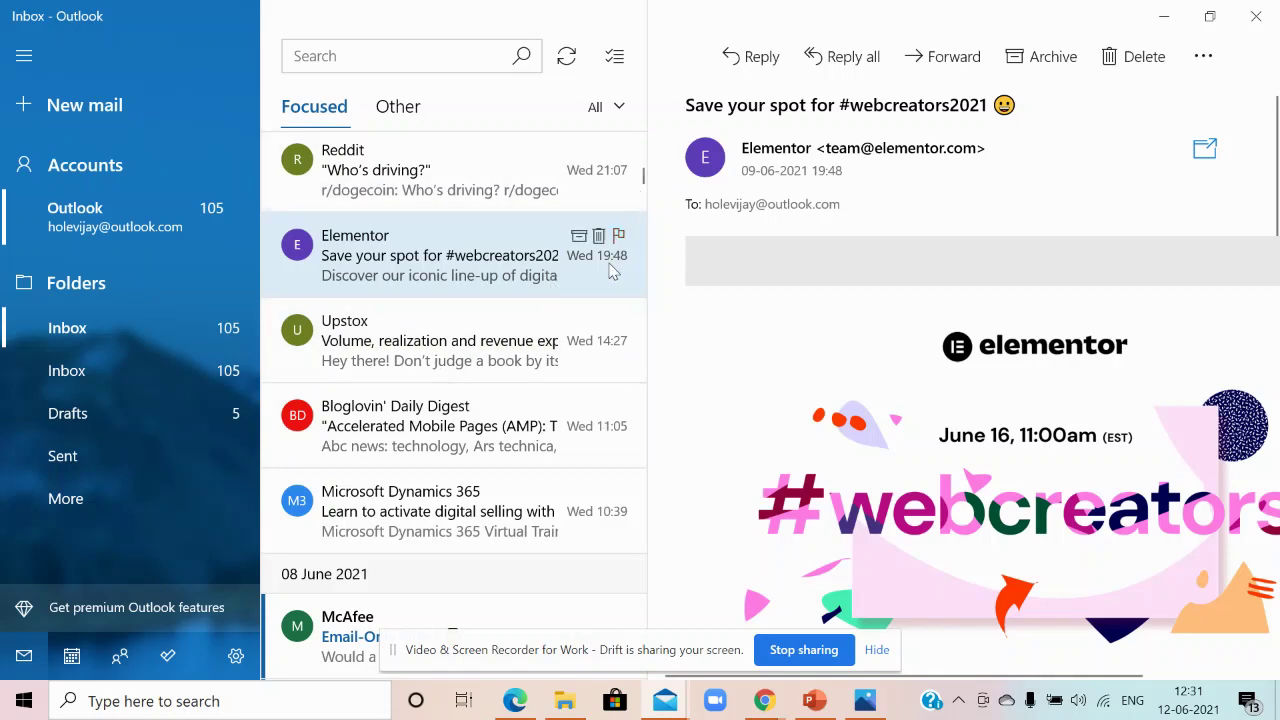
pyautogui.press('Escape')
pyautogui.click(571, 277)
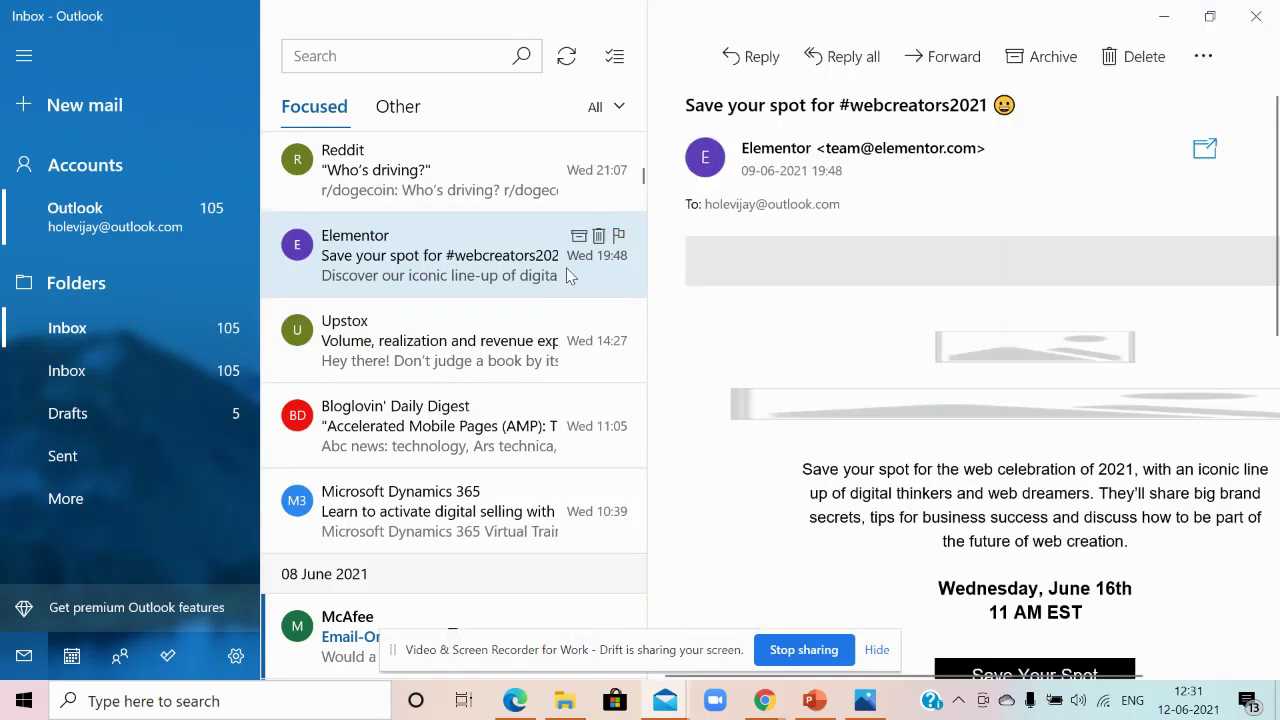
pyautogui.click(1205, 150)
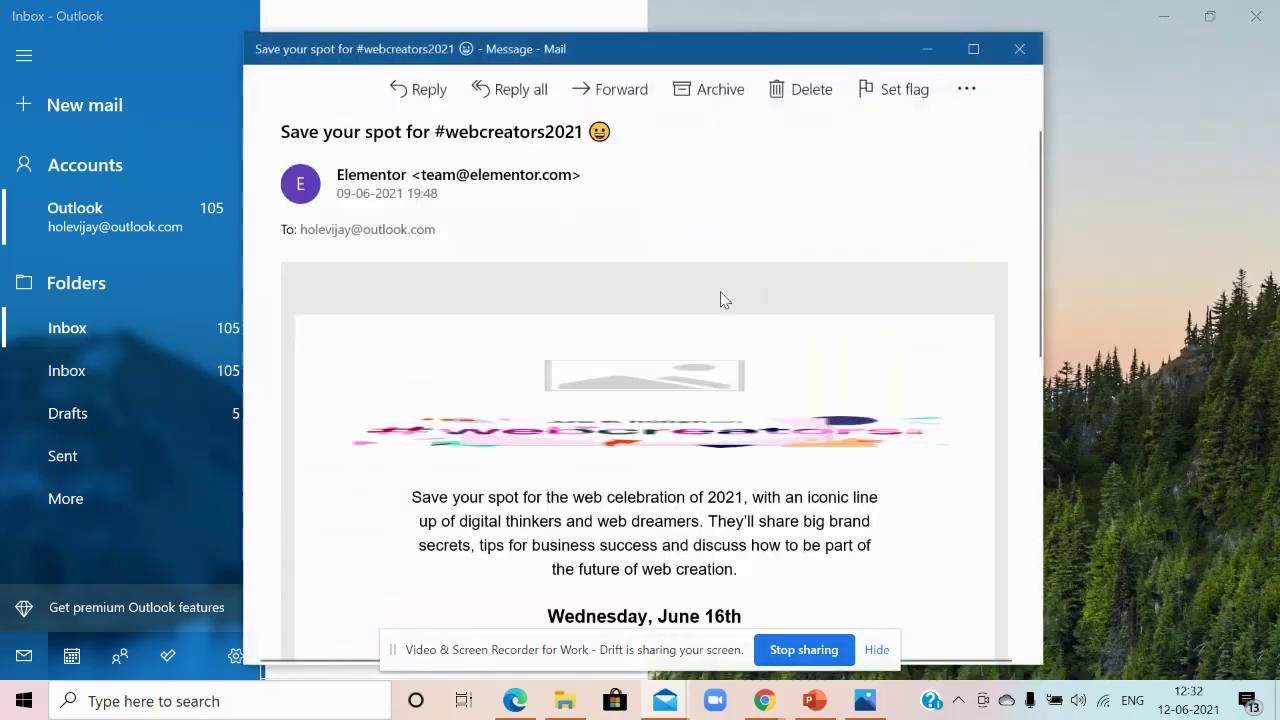
pyautogui.click(993, 48)
# Step: Review the email's banner, event details and speakers, and follow its Save Your Spot link to the landing page
pyautogui.scroll(-5, 651, 314)
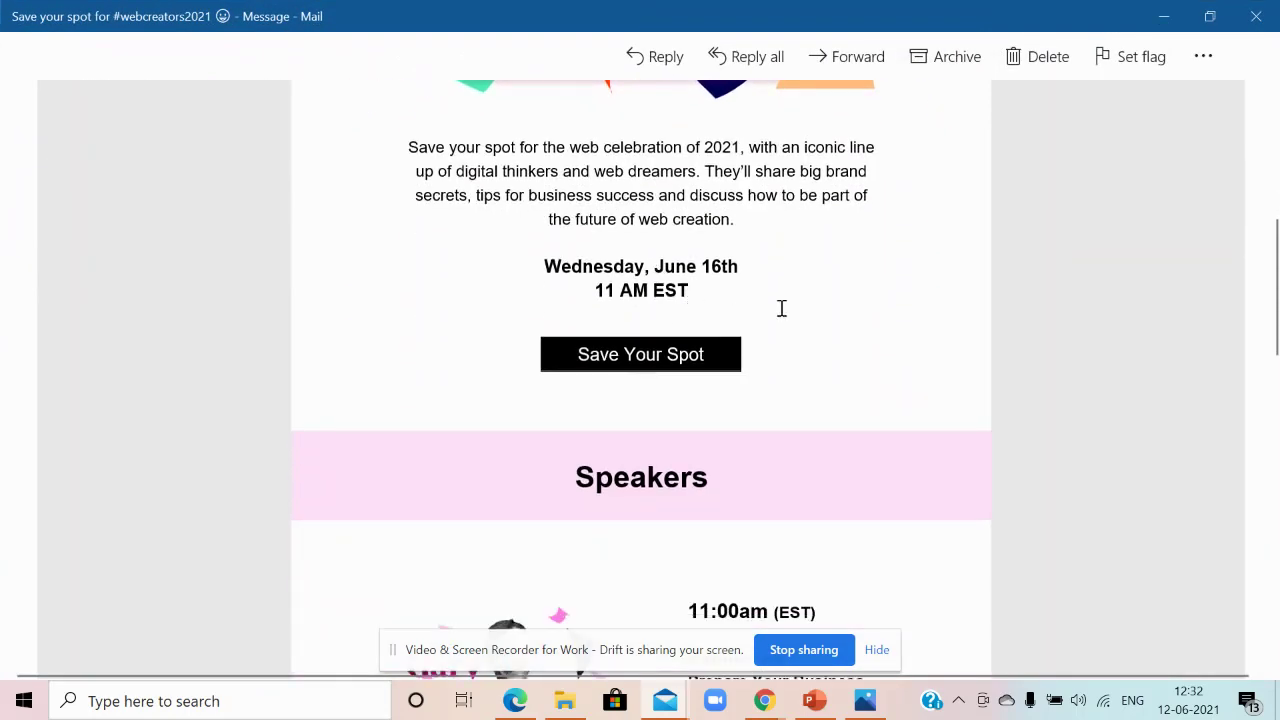
pyautogui.scroll(1, 786, 315)
pyautogui.scroll(-4, 791, 323)
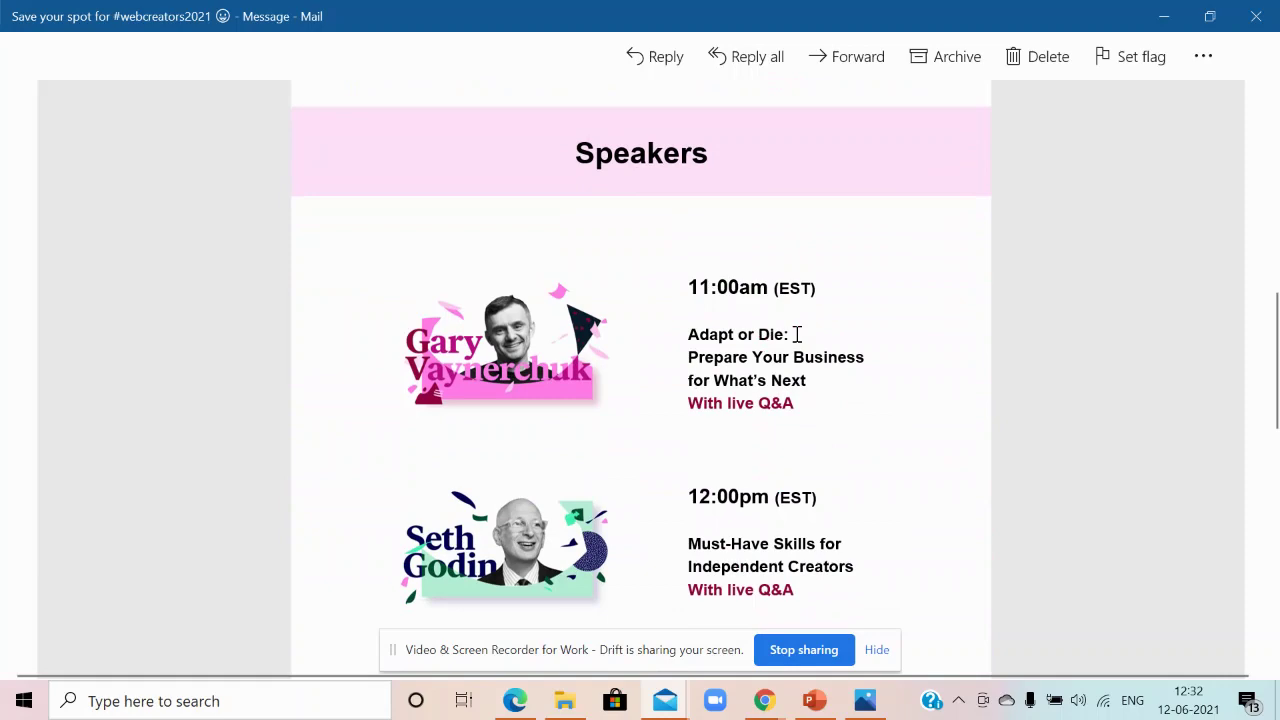
pyautogui.scroll(3, 797, 334)
pyautogui.scroll(1, 797, 334)
pyautogui.scroll(3, 797, 334)
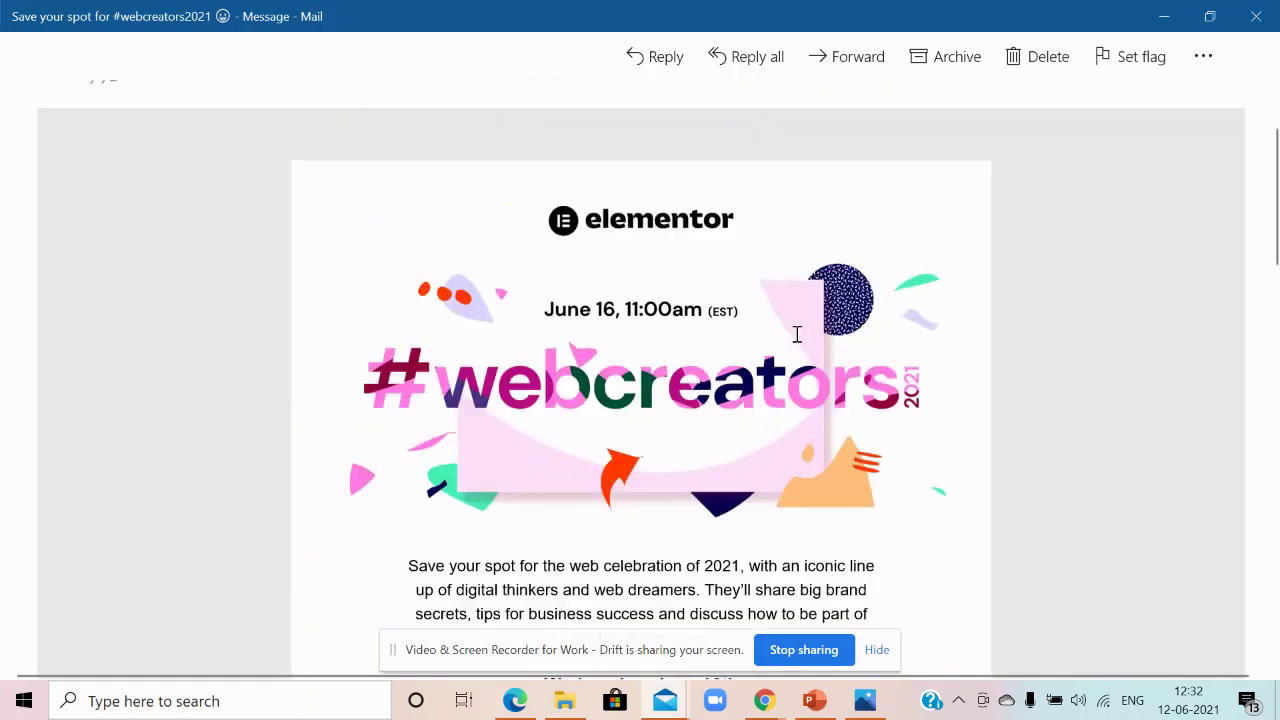
pyautogui.scroll(-3, 797, 334)
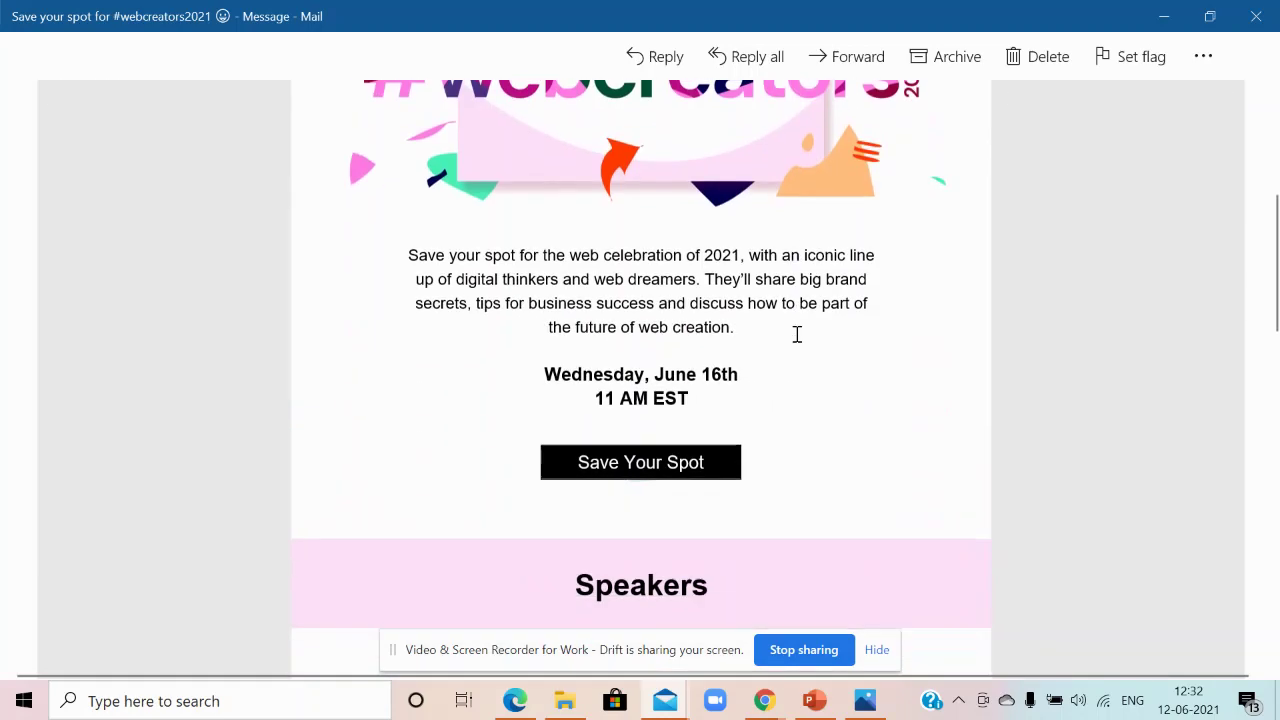
pyautogui.click(619, 466)
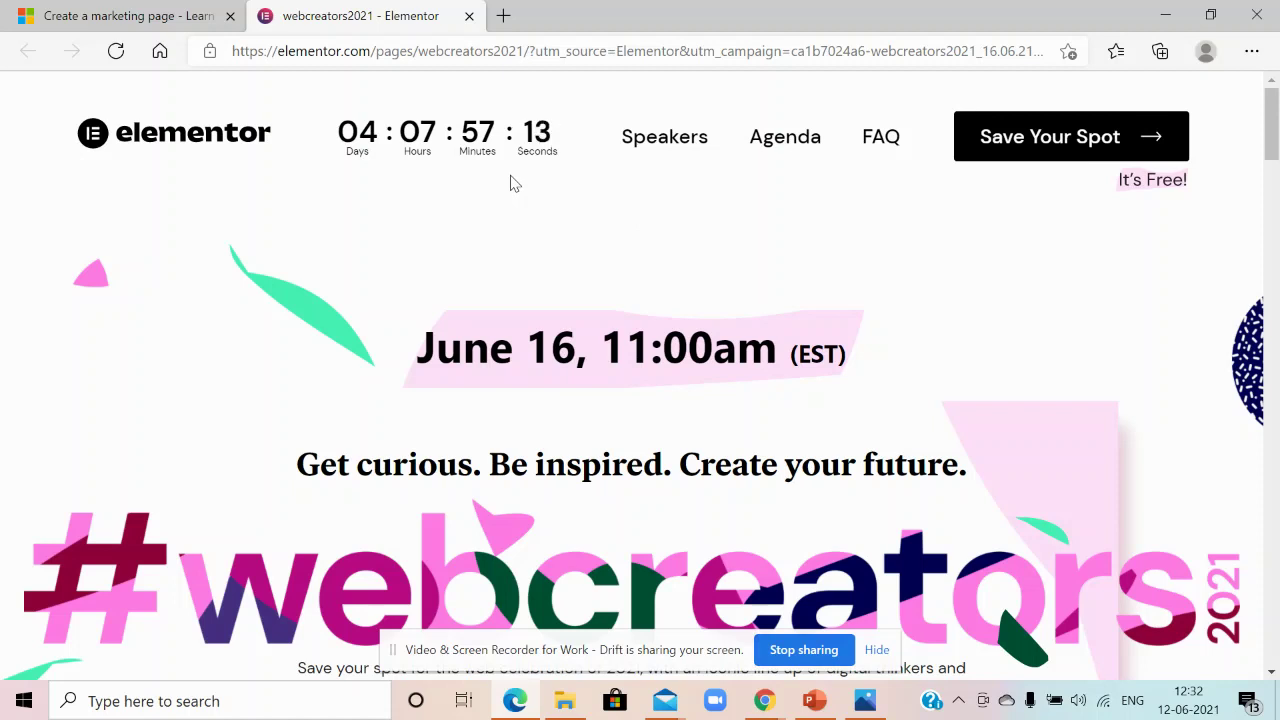
pyautogui.moveTo(368, 51); pyautogui.dragTo(230, 51)
pyautogui.hotkey('ctrl', 'c')
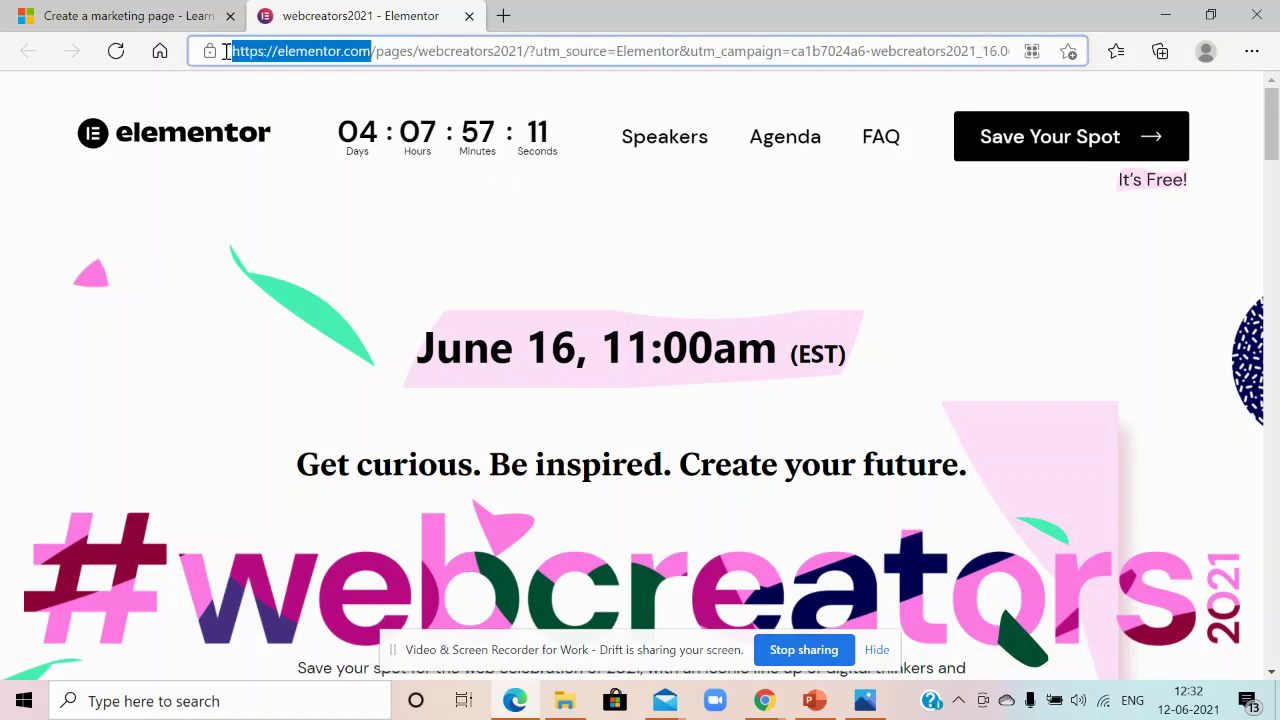
pyautogui.click(503, 16)
pyautogui.hotkey('ctrl', 'v')
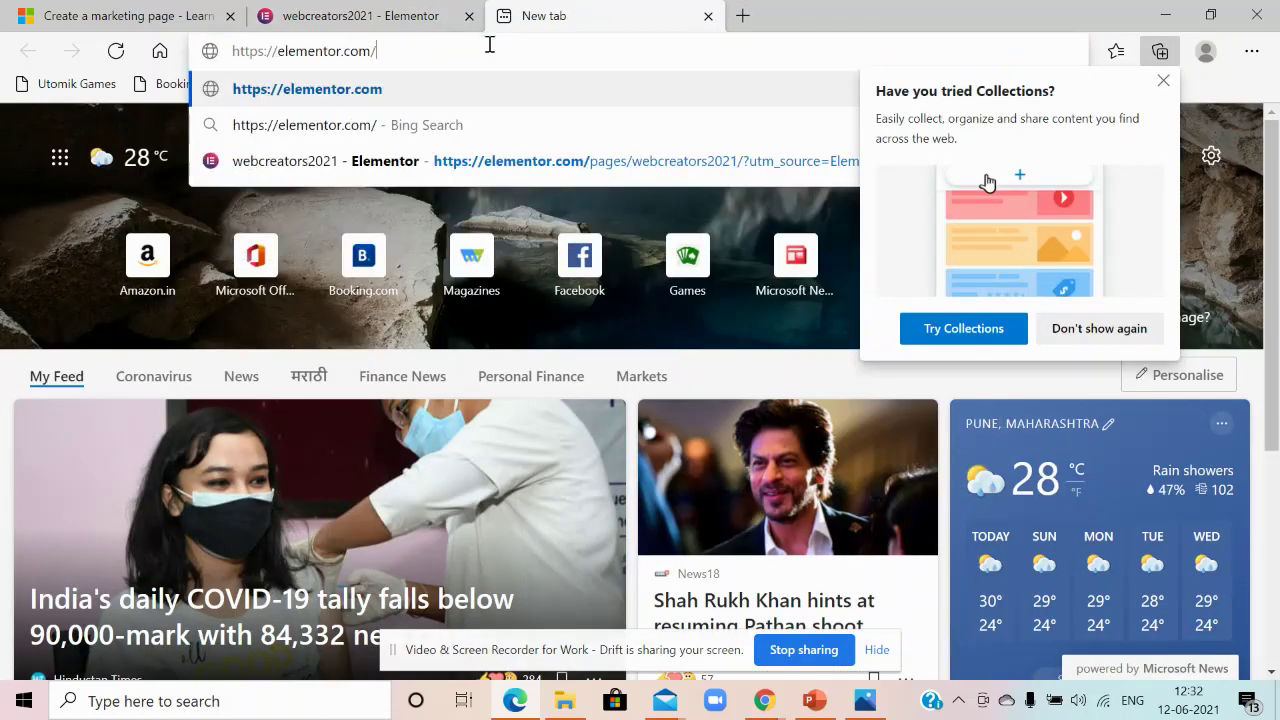
pyautogui.press('Return')
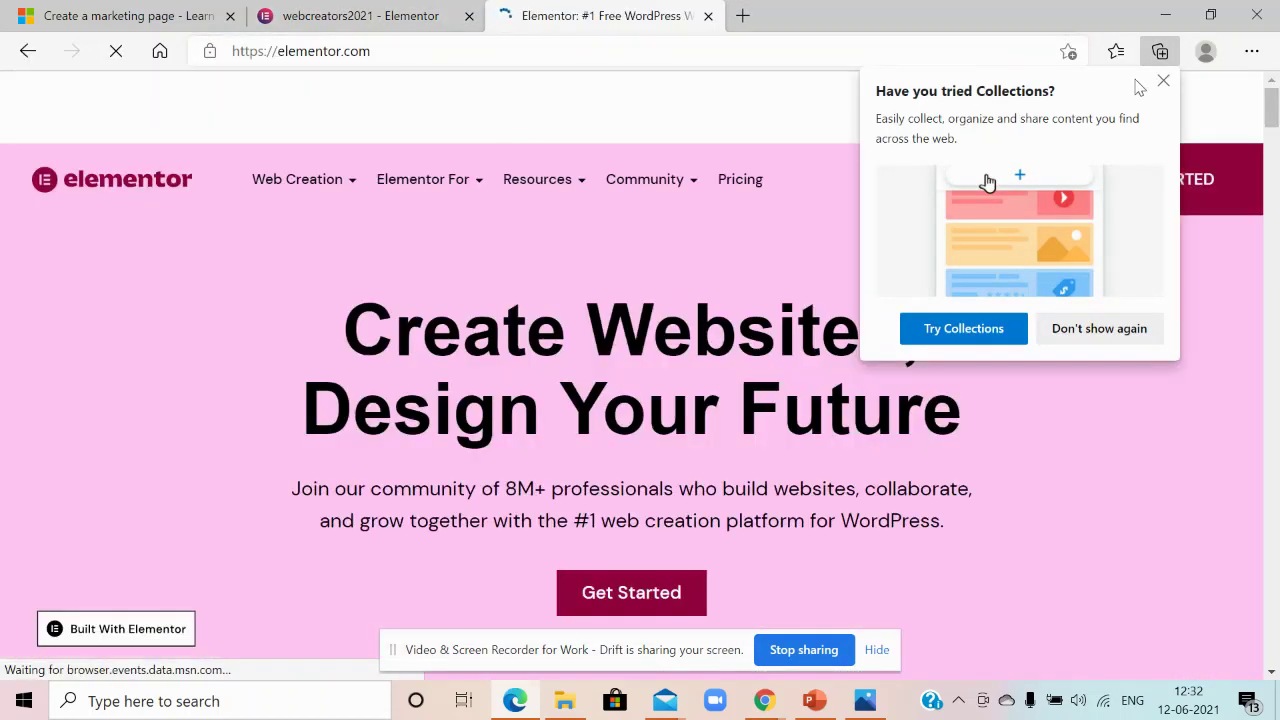
pyautogui.click(1160, 82)
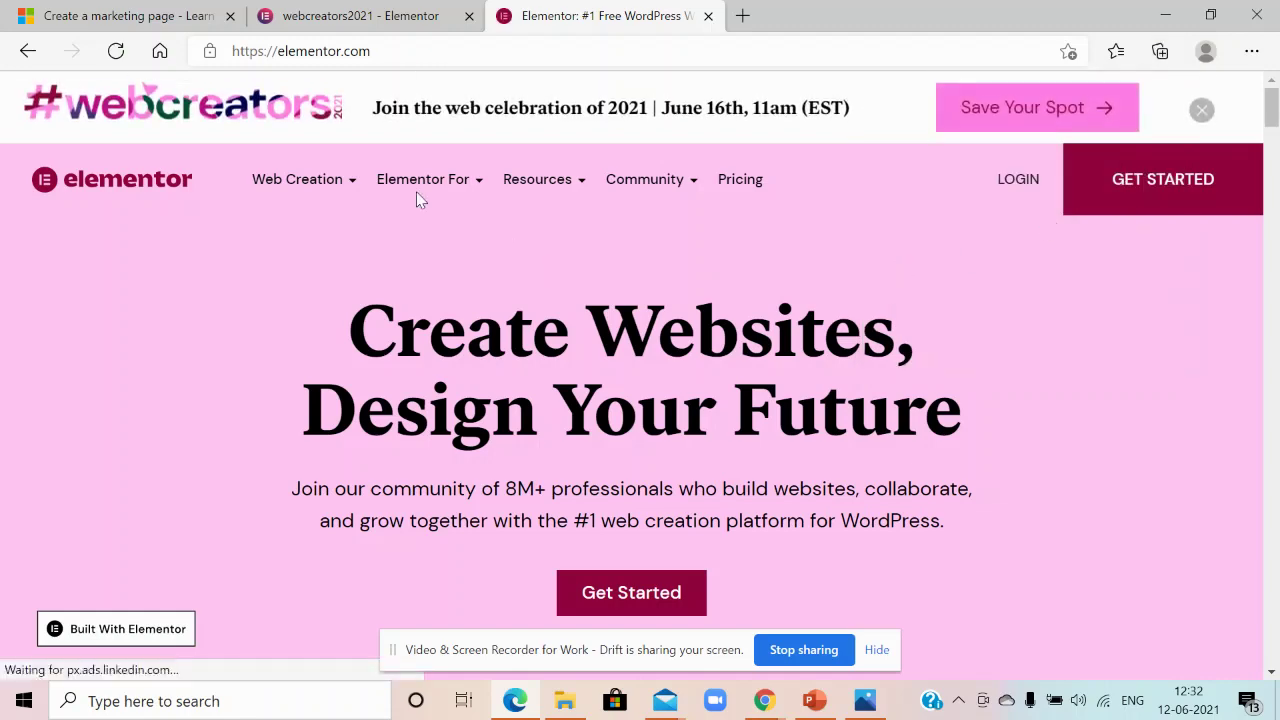
# Step: Look through the home page's Elementor For, Resources and Web Creation navigation menus
pyautogui.moveTo(358, 183)
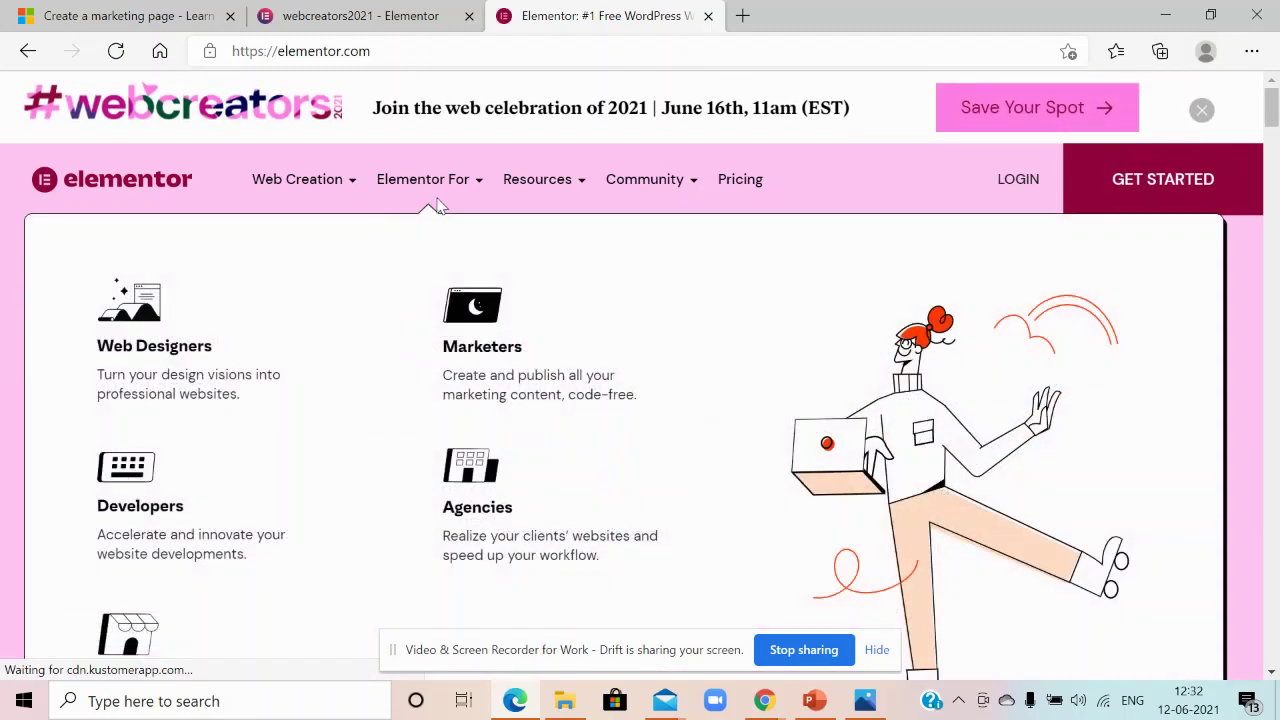
pyautogui.moveTo(527, 188)
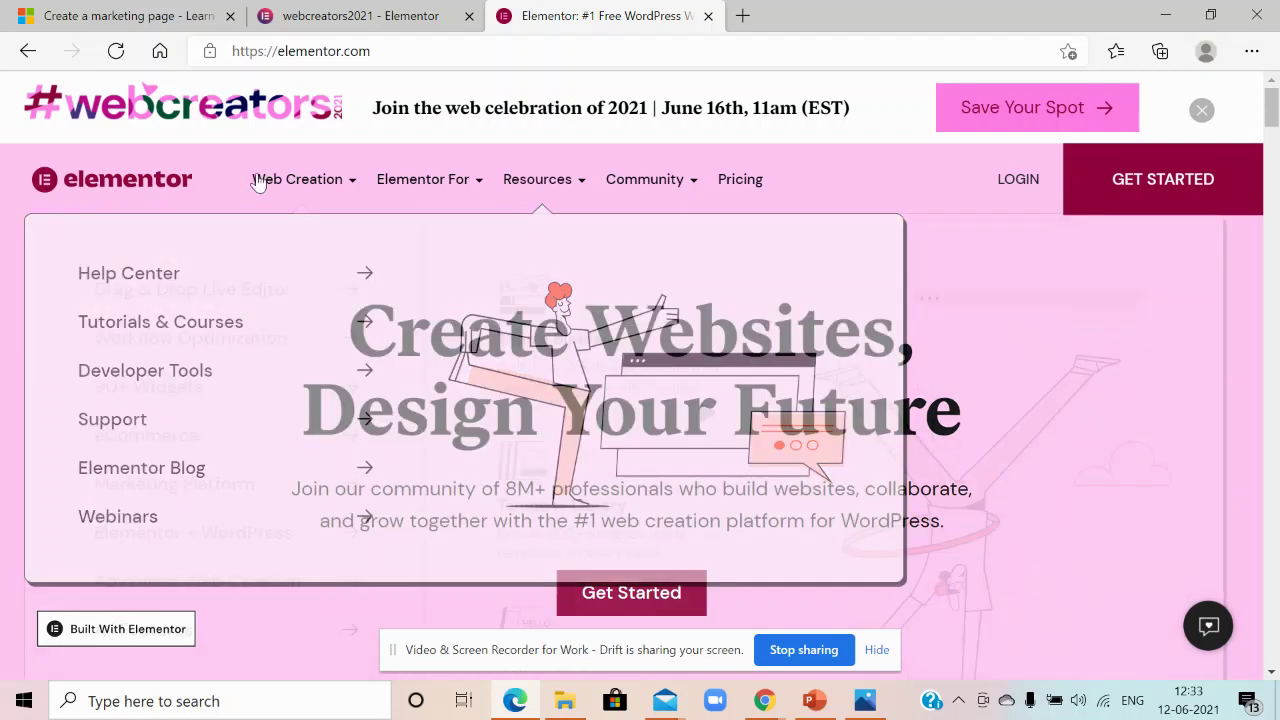
pyautogui.moveTo(258, 200)
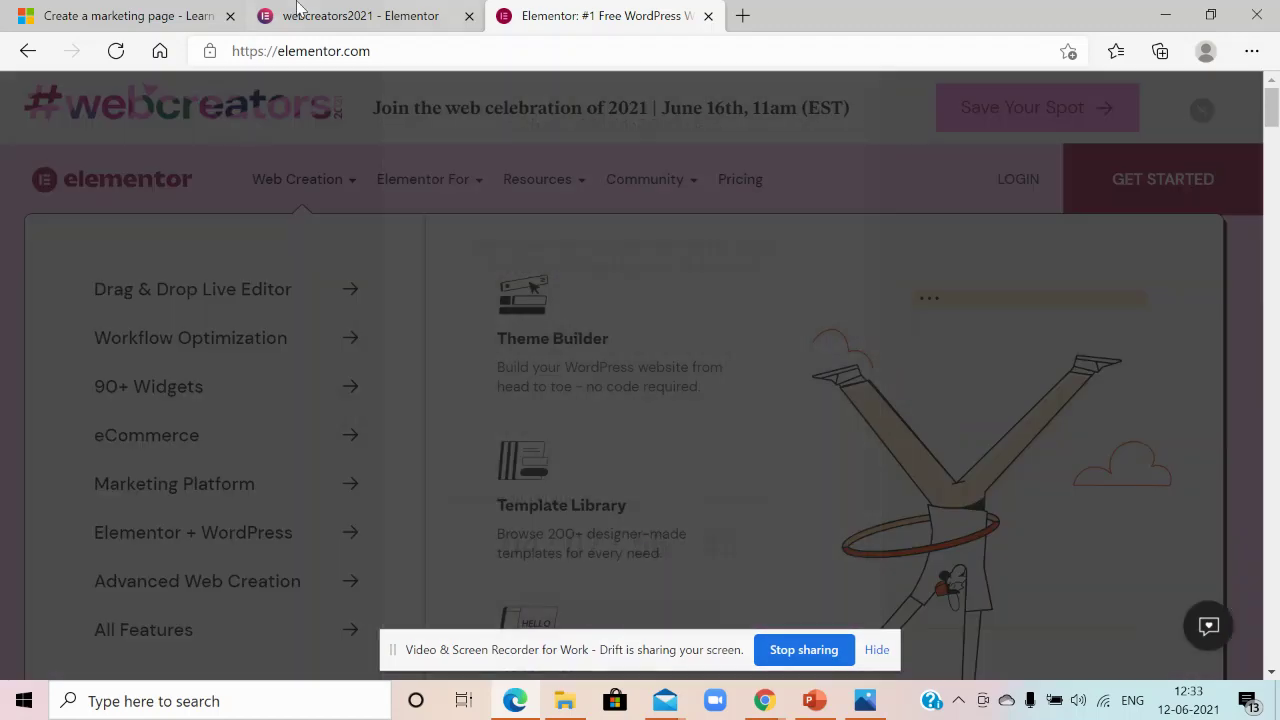
# Step: Return to the webcreators2021 landing page and highlight its event countdown, clearing the selection again
pyautogui.click(299, 13)
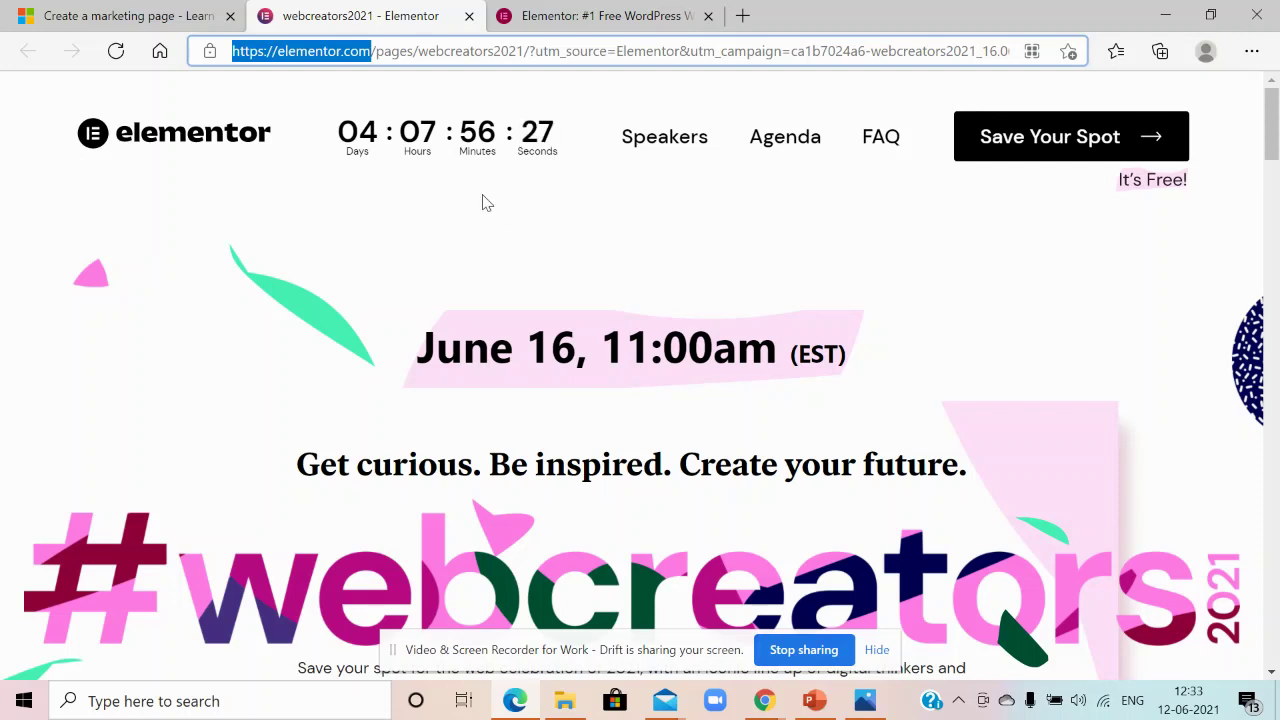
pyautogui.moveTo(357, 150); pyautogui.dragTo(575, 143)
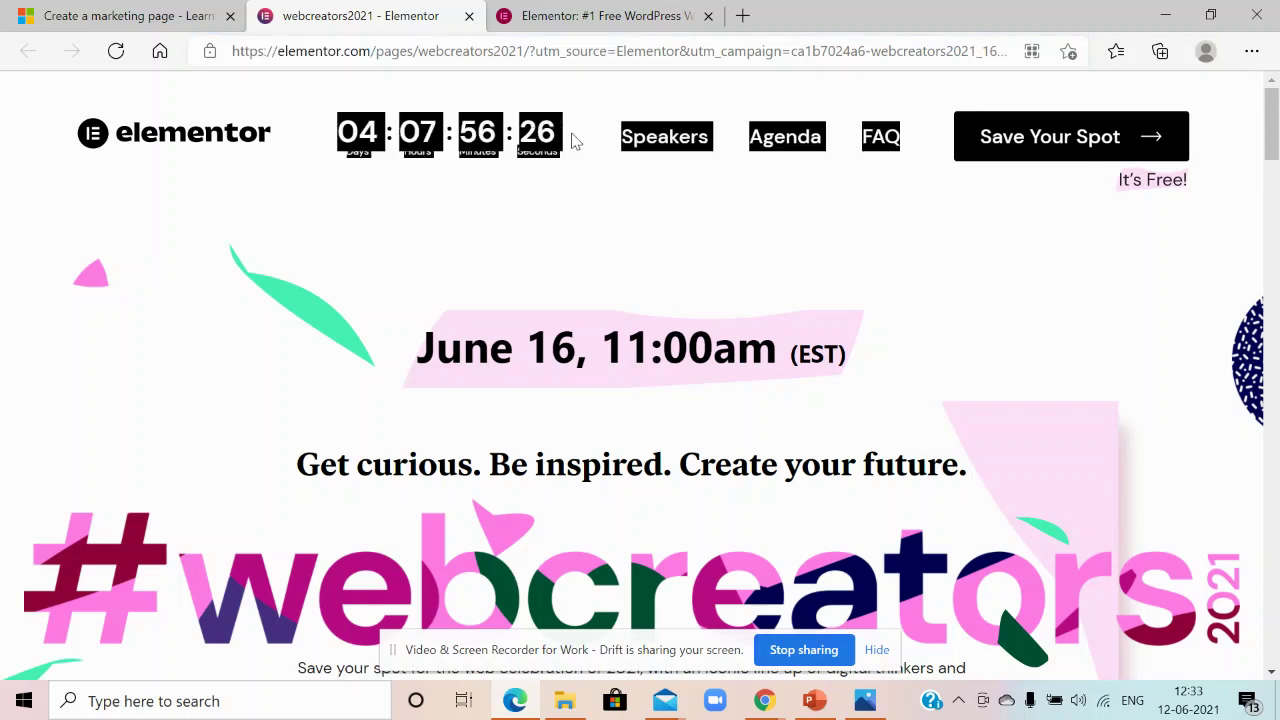
pyautogui.click(565, 191)
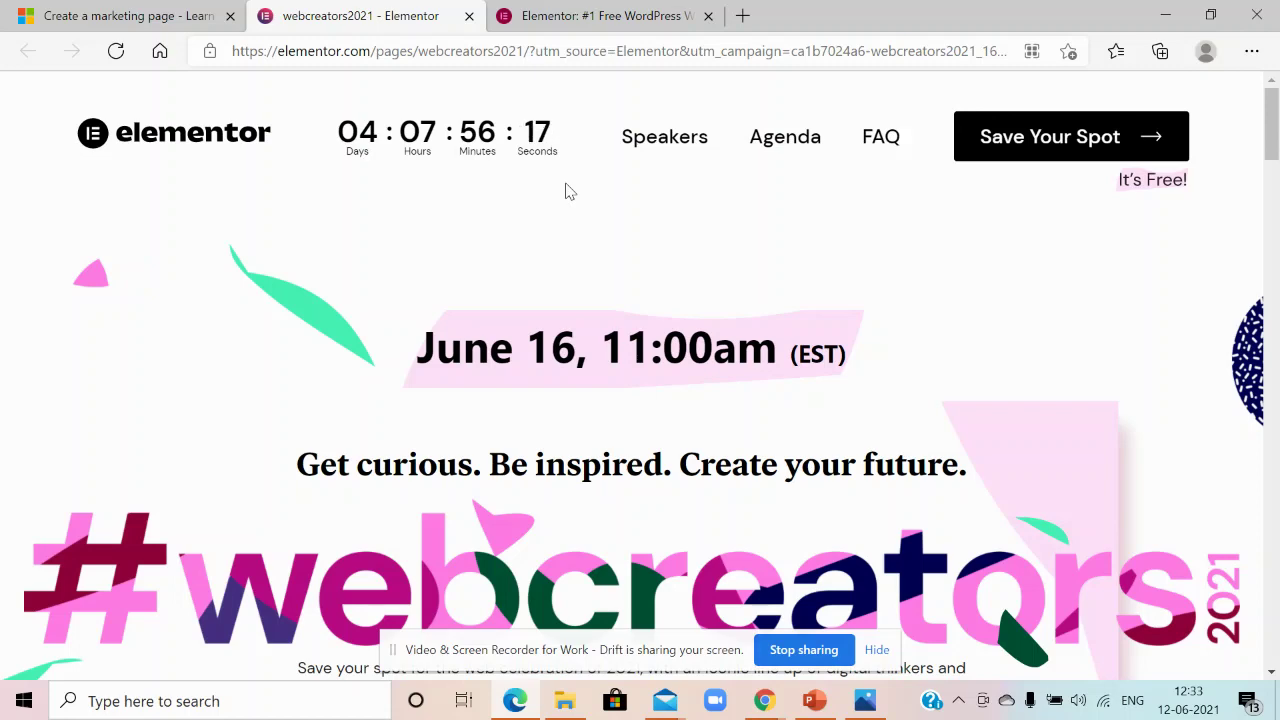
# Step: Examine the landing page's headline and call to action, and highlight the introductory paragraph below the #webcreators title
pyautogui.scroll(-2, 646, 257)
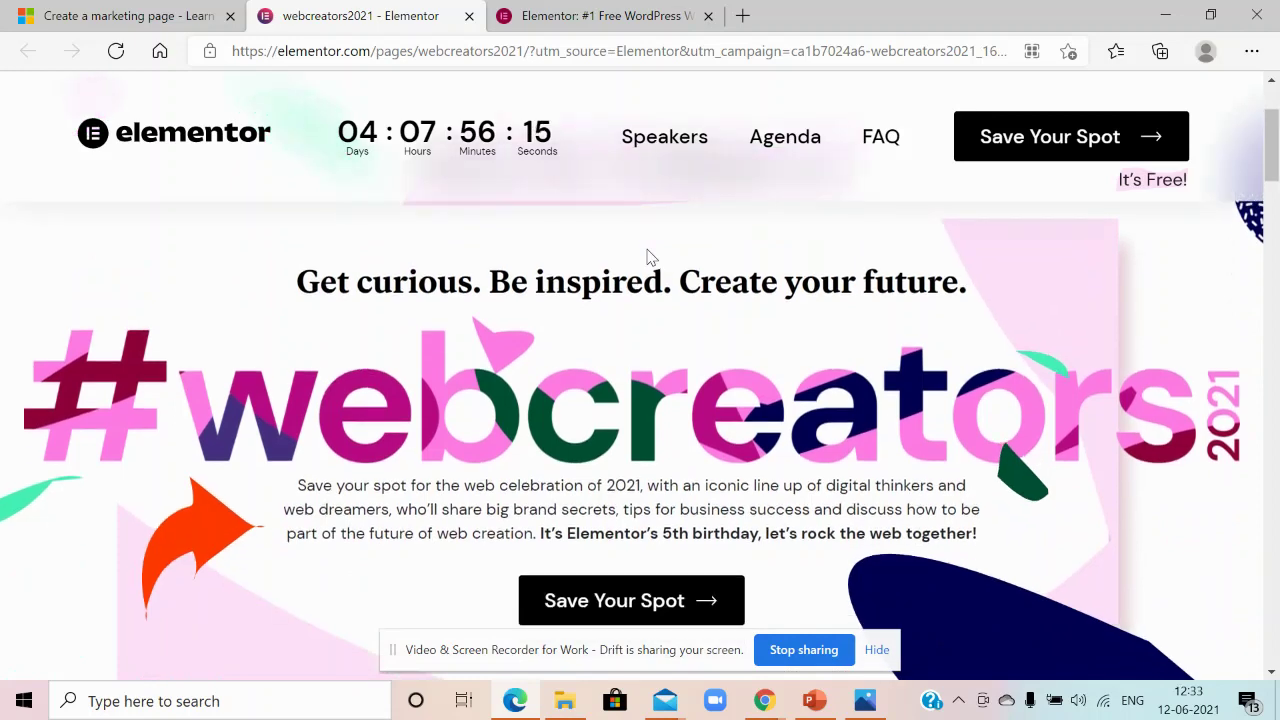
pyautogui.scroll(-3, 646, 257)
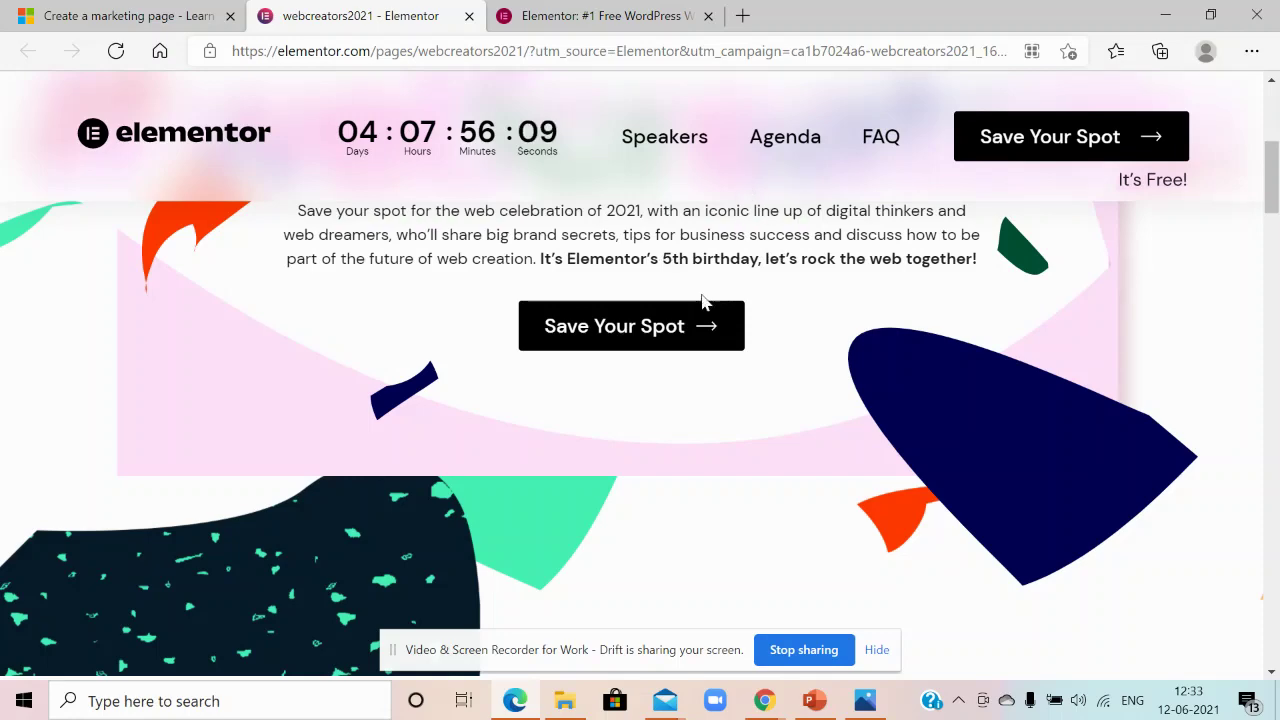
pyautogui.scroll(5, 617, 388)
pyautogui.scroll(-2, 560, 346)
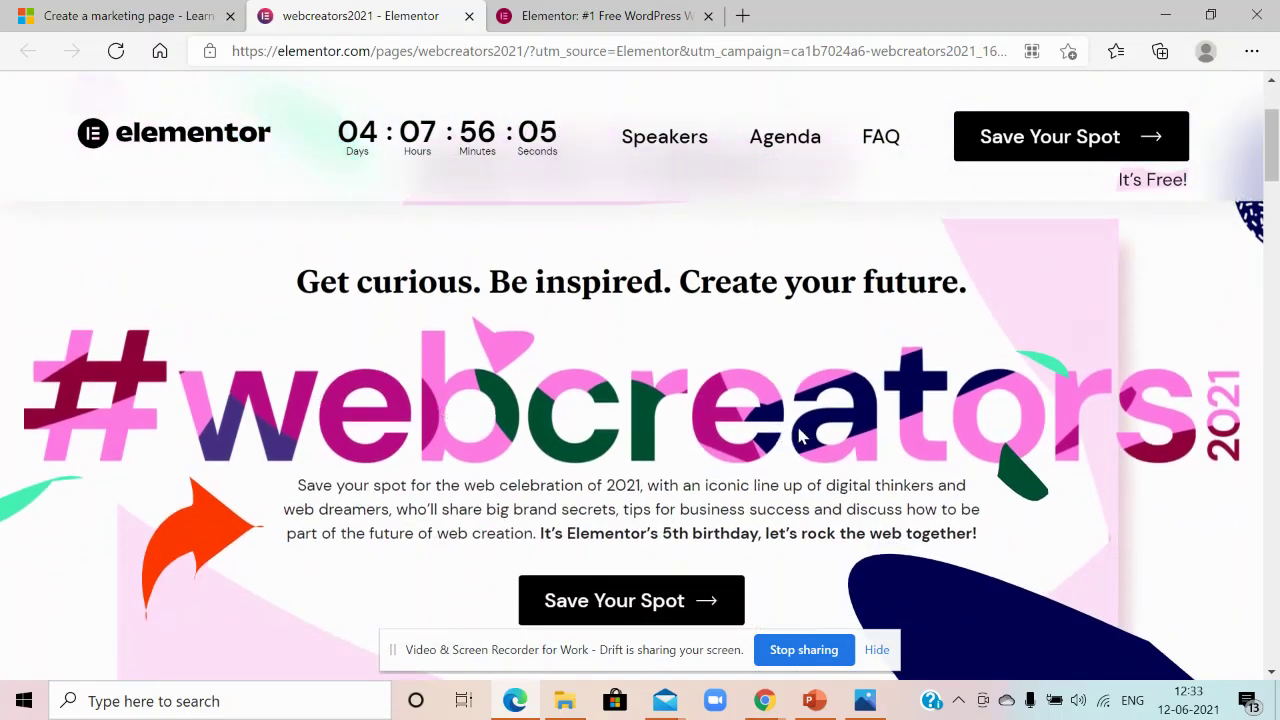
pyautogui.scroll(-1, 798, 433)
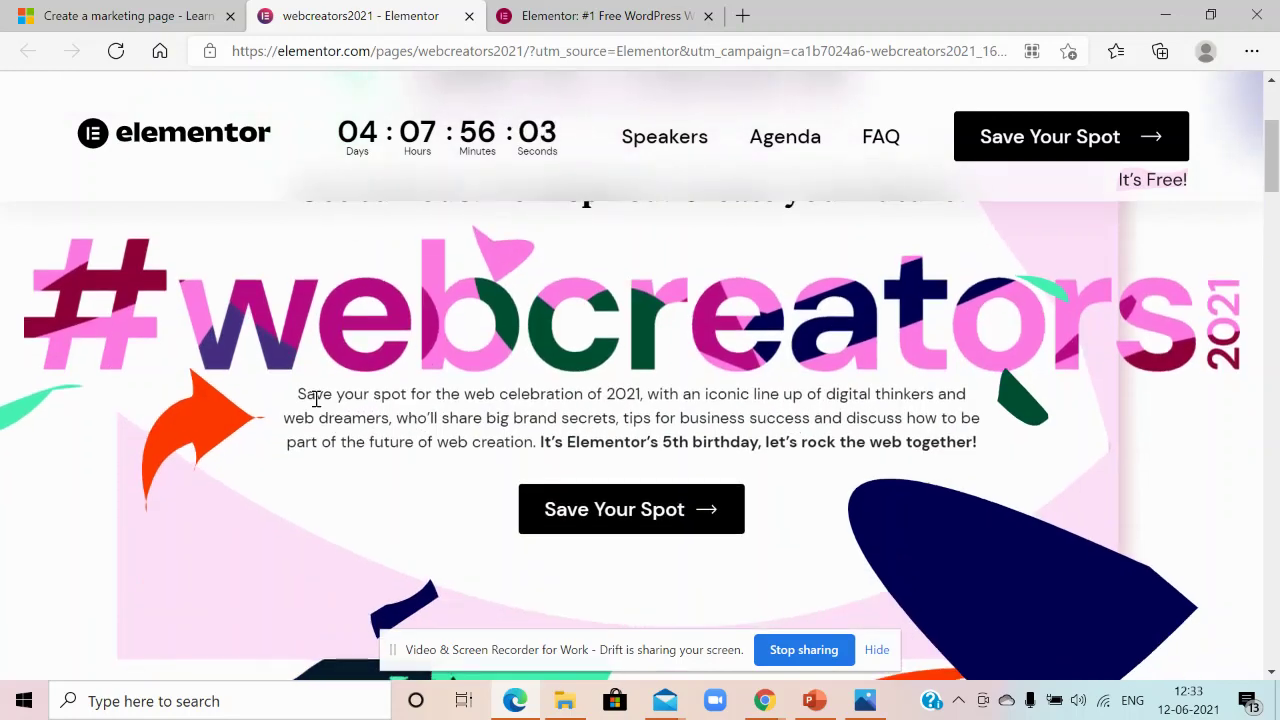
pyautogui.moveTo(307, 397); pyautogui.dragTo(973, 450)
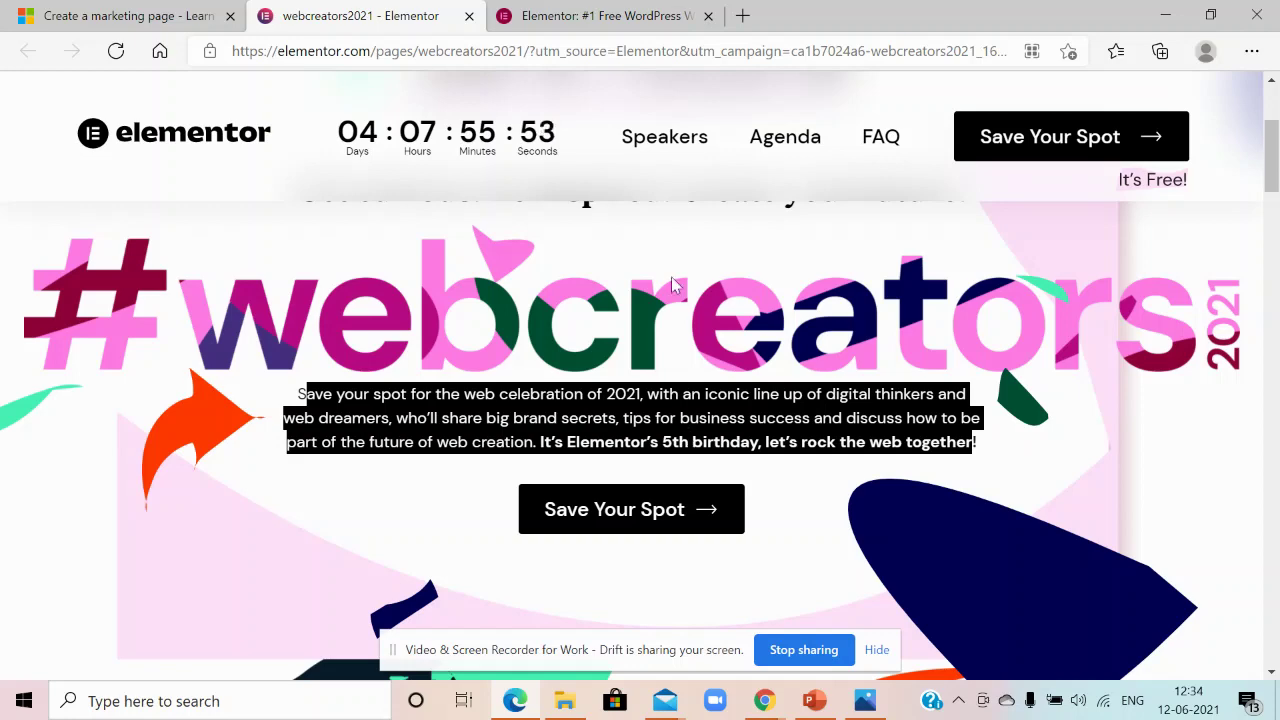
# Step: Jump to the landing page's Speakers section and read on through the Agenda, FAQ and About Us sections
pyautogui.click(666, 148)
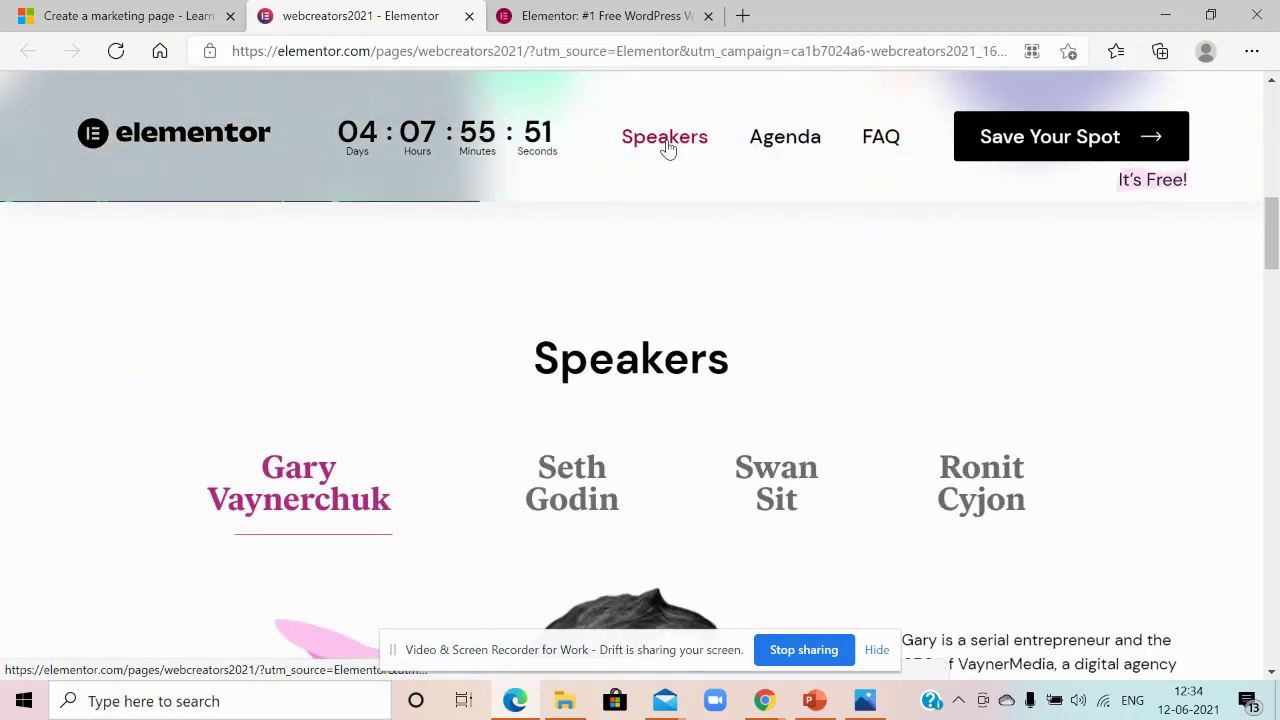
pyautogui.scroll(-3, 651, 400)
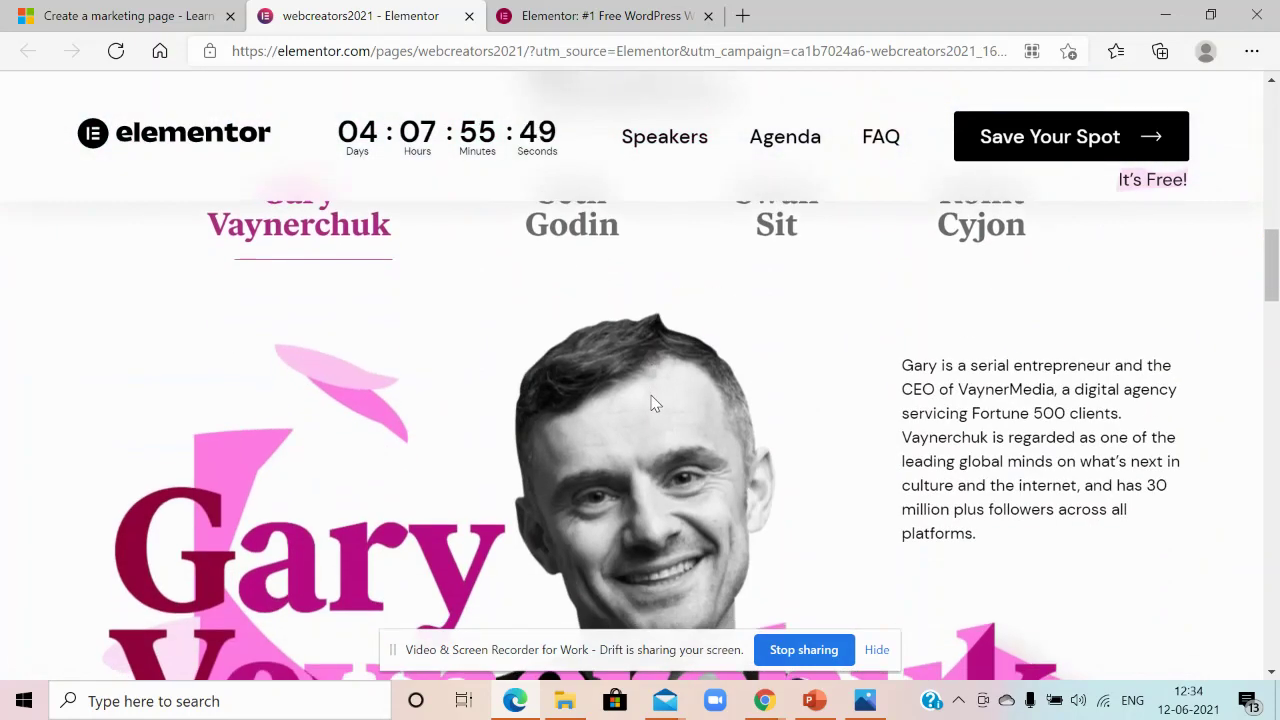
pyautogui.scroll(-3, 664, 390)
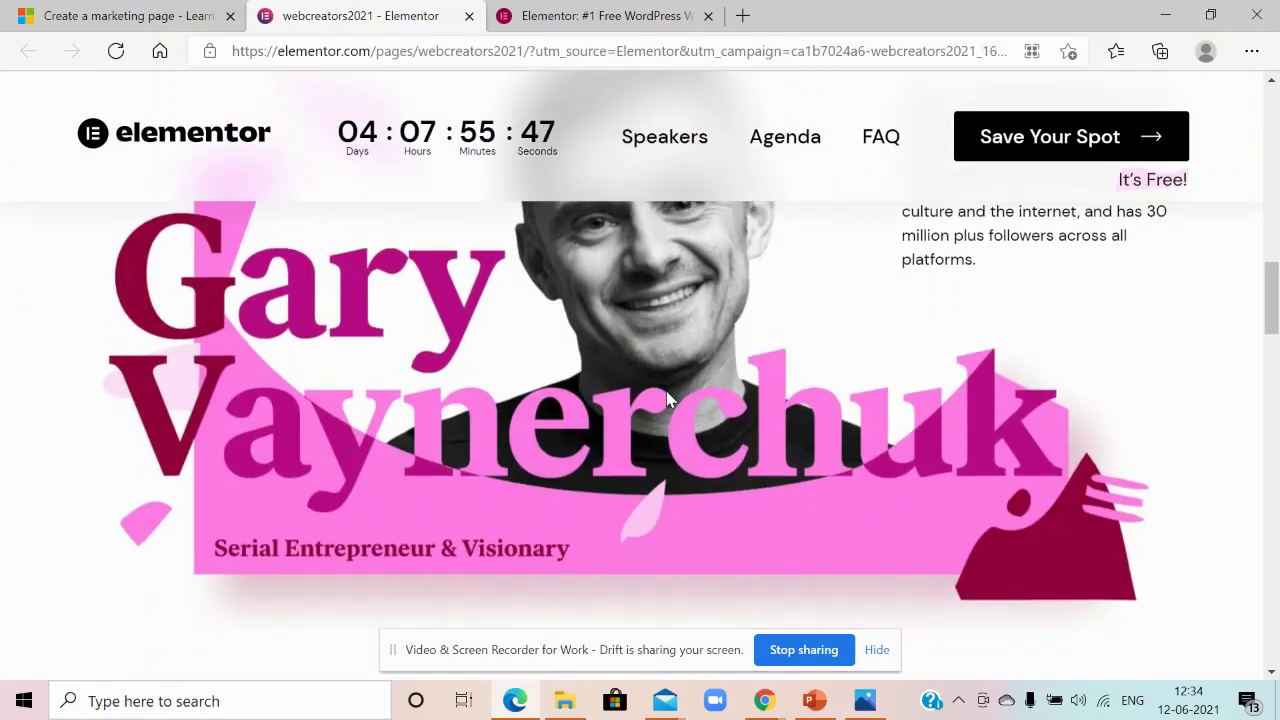
pyautogui.scroll(-6, 666, 400)
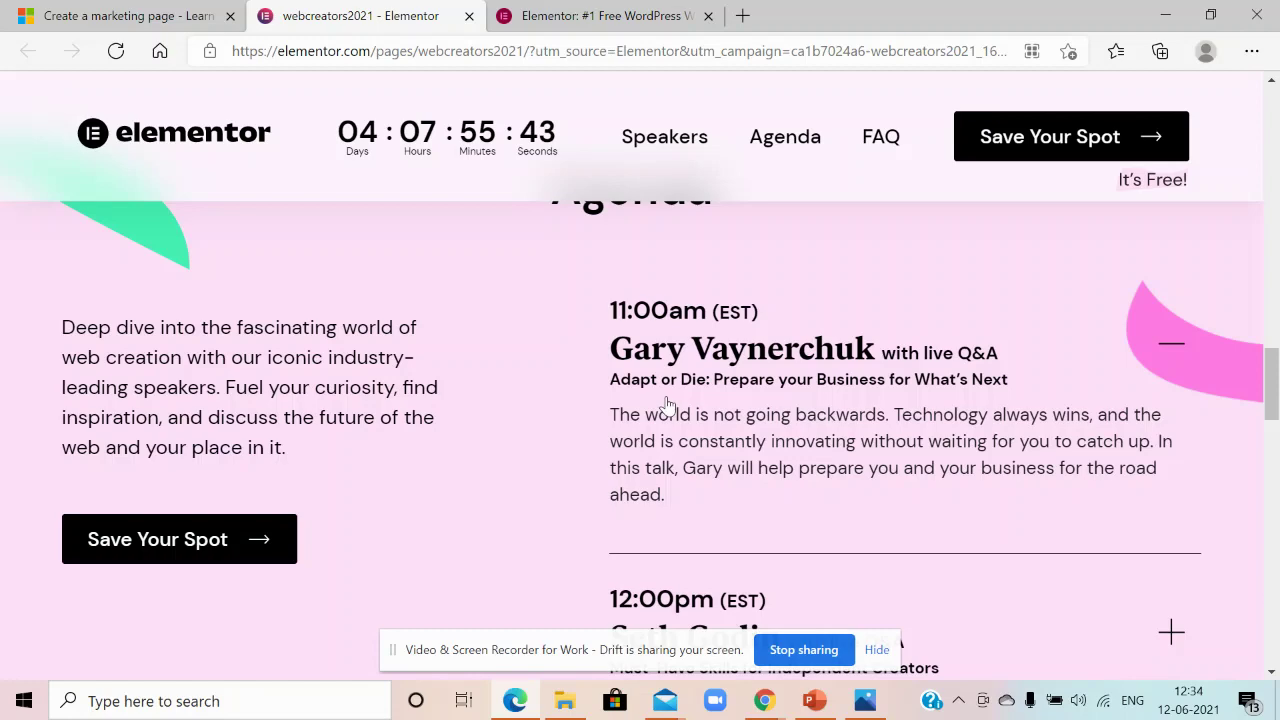
pyautogui.scroll(-5, 668, 404)
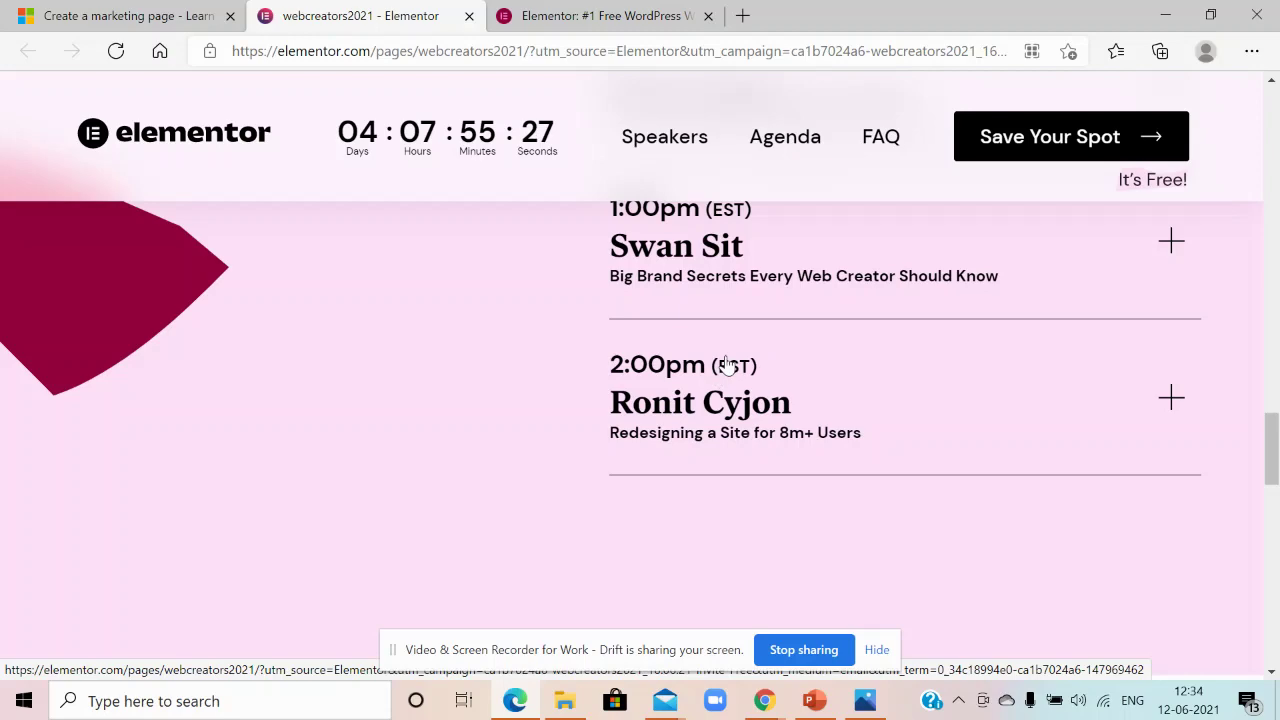
pyautogui.scroll(-5, 718, 387)
pyautogui.scroll(-3, 718, 387)
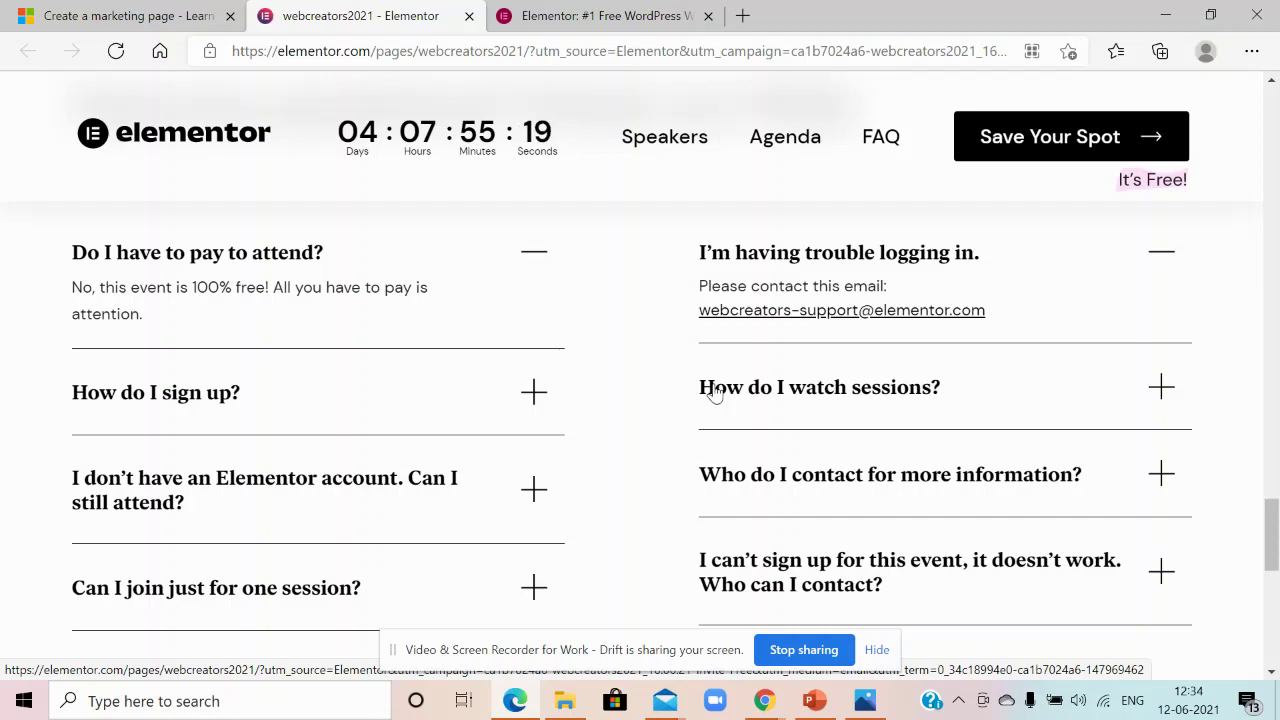
pyautogui.scroll(-7, 715, 393)
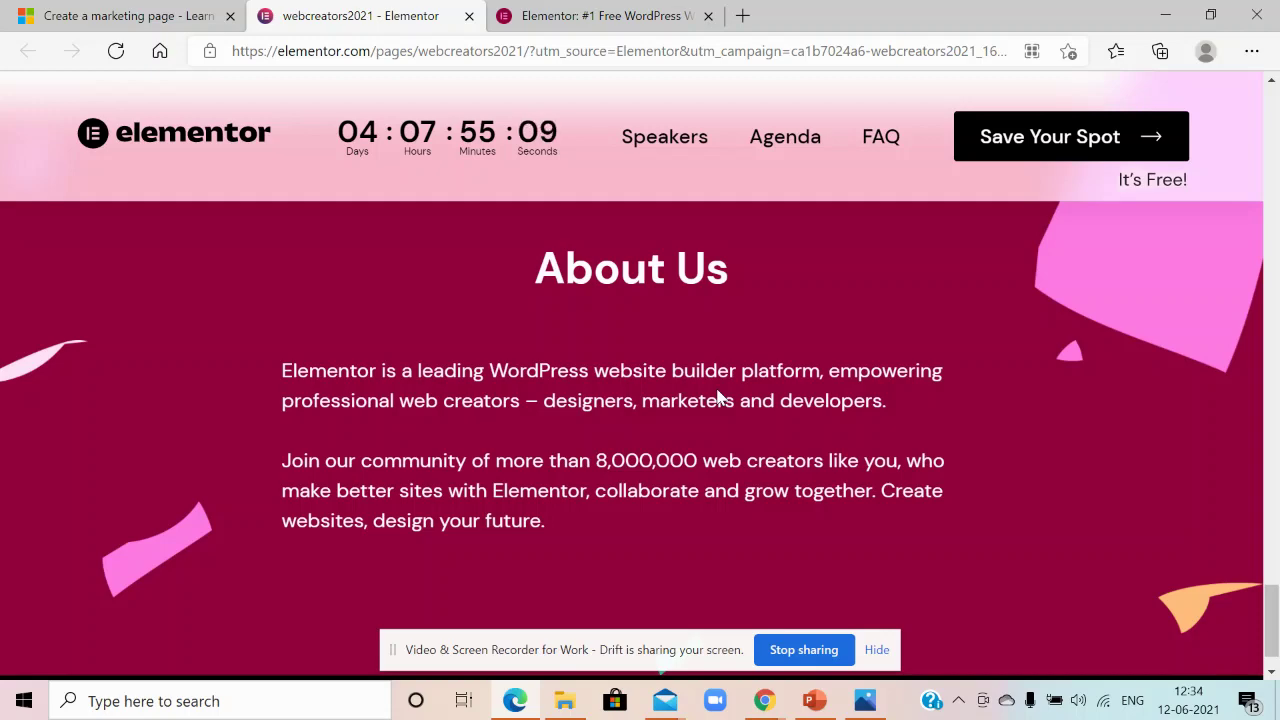
# Step: Open the landing page's Save Your Spot sign-up form to view its fields, and close it without filling it in
pyautogui.scroll(-1, 717, 397)
pyautogui.click(1036, 134)
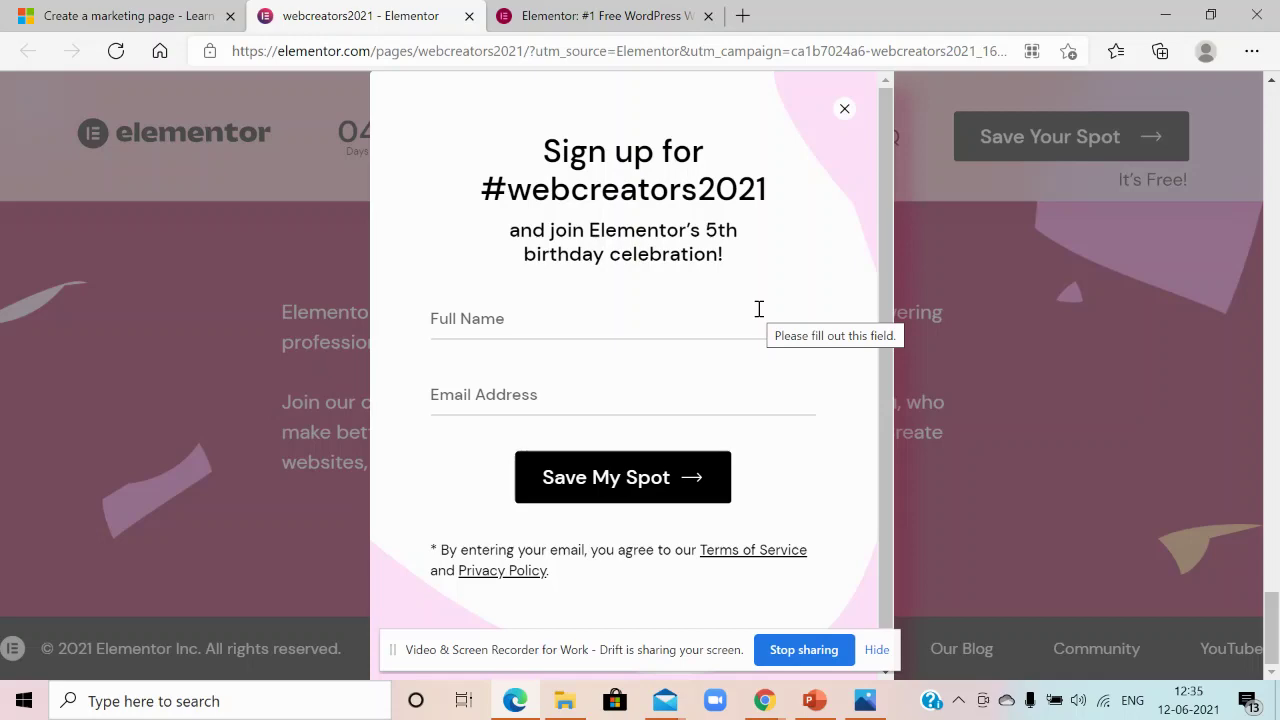
pyautogui.click(844, 108)
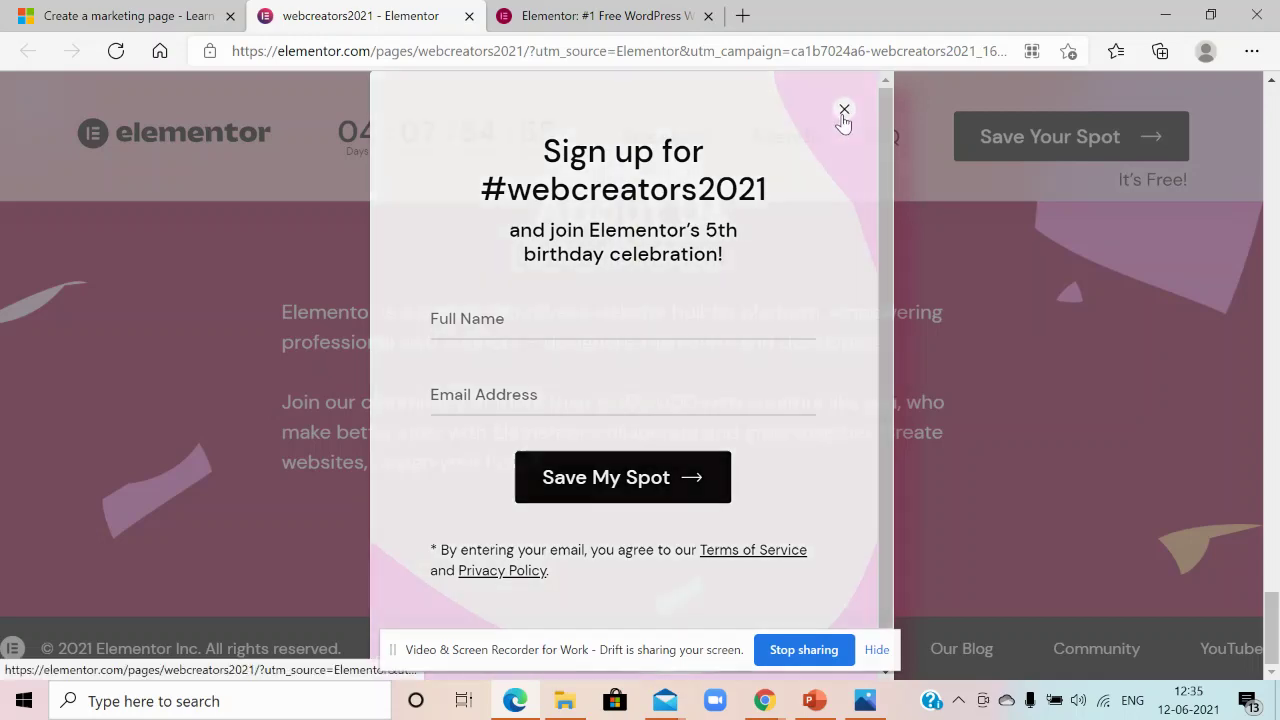
# Step: Switch to Dynamics 365 Marketing in Chrome and open the Product Line Newsletter marketing page from the Internet marketing area's Marketing pages
pyautogui.moveTo(764, 700)
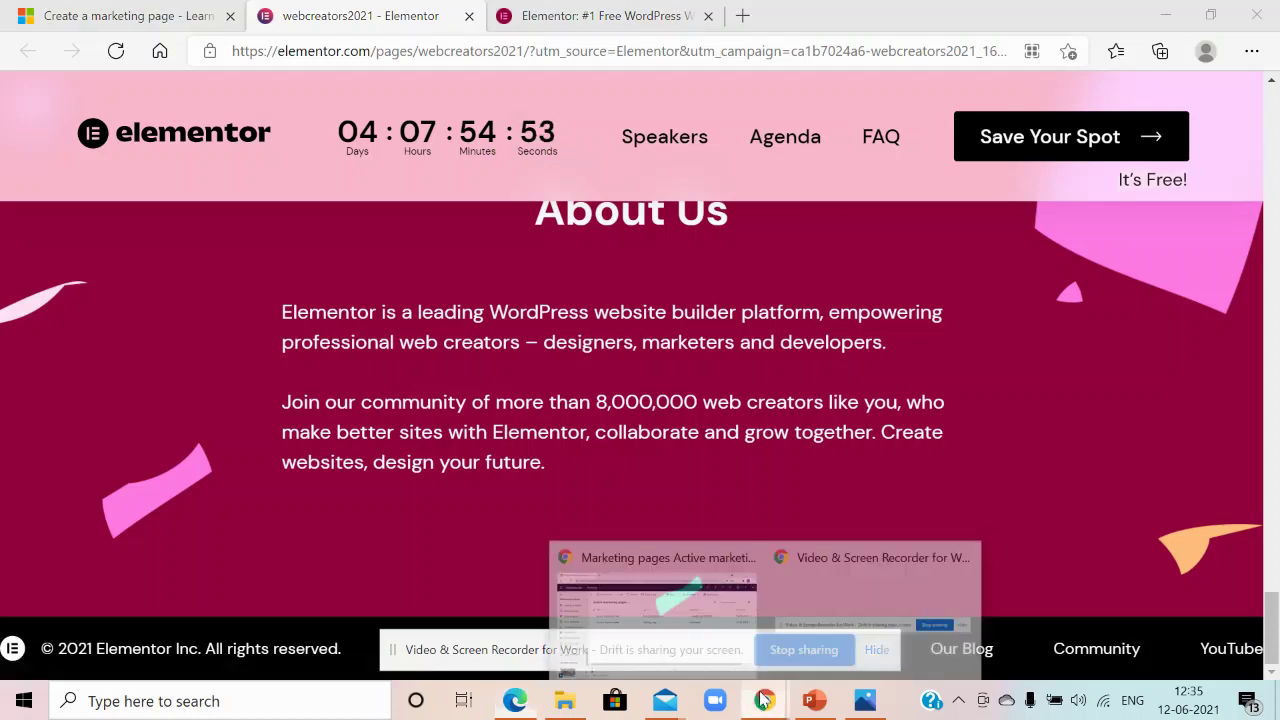
pyautogui.click(636, 600)
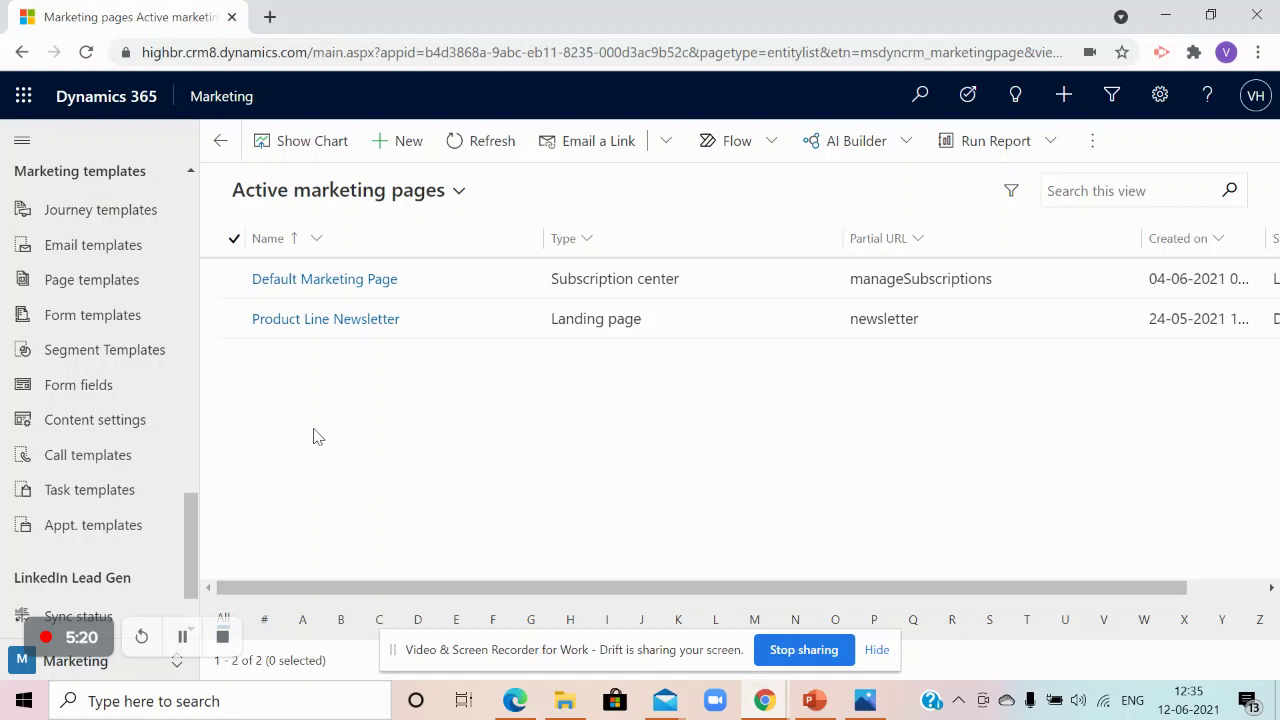
pyautogui.moveTo(196, 533); pyautogui.dragTo(209, 380)
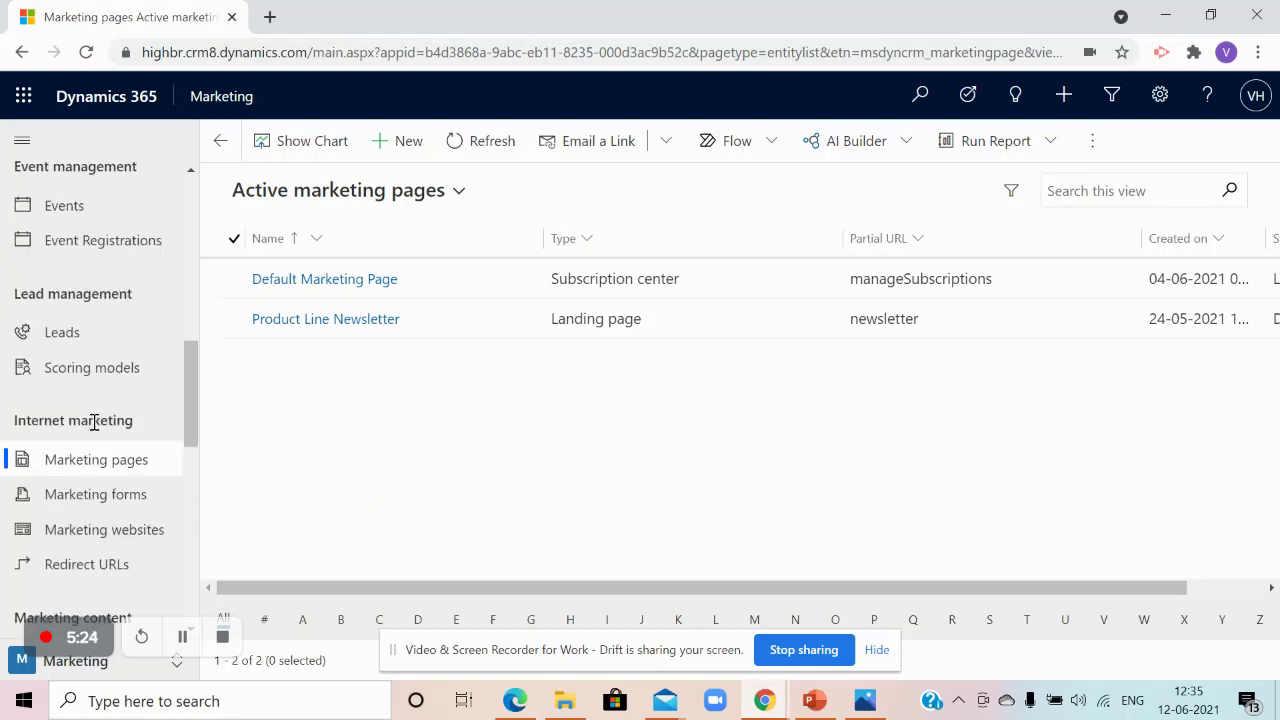
pyautogui.click(91, 470)
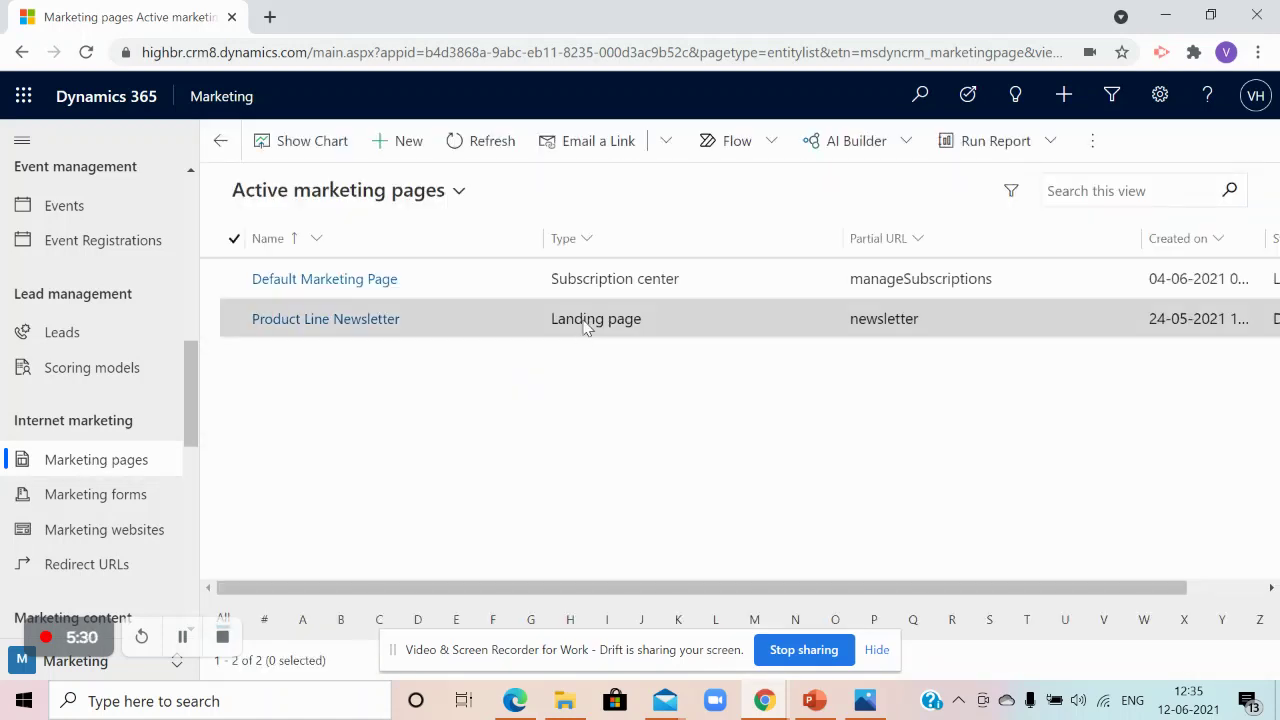
pyautogui.click(309, 330)
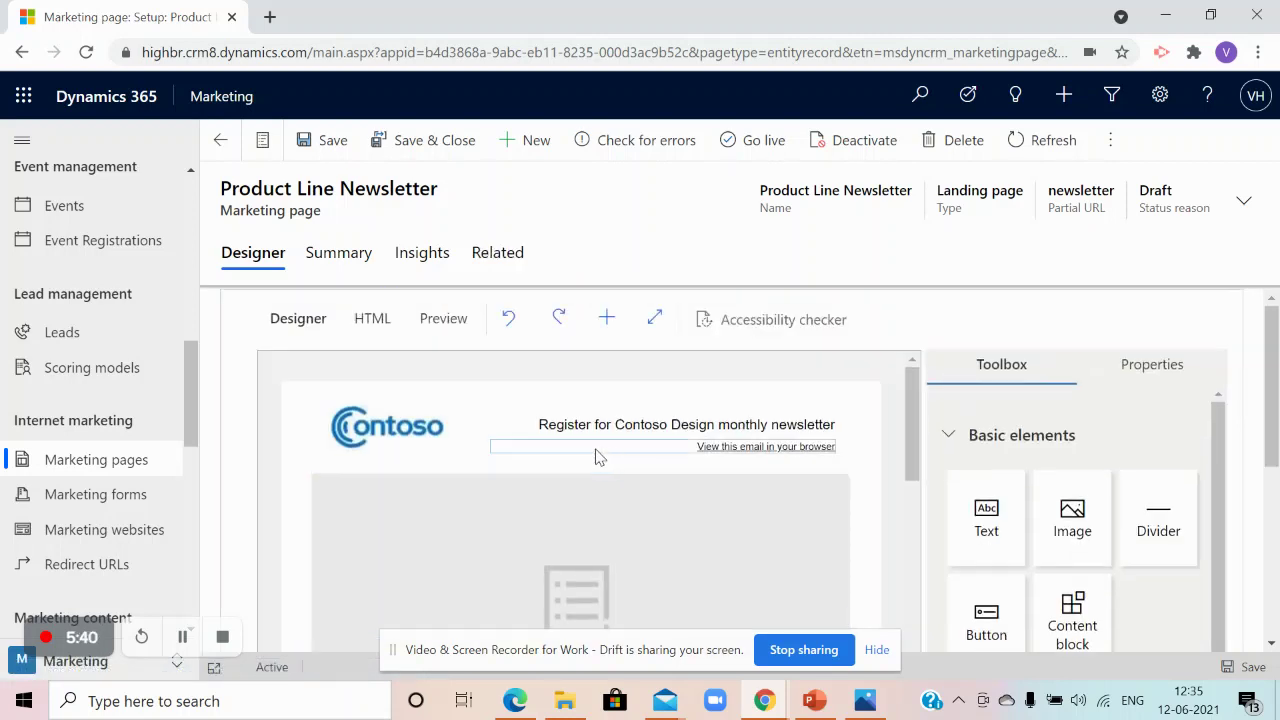
# Step: Inspect the header's logo image and registration text elements, and return to the designer's Toolbox of basic elements
pyautogui.click(366, 429)
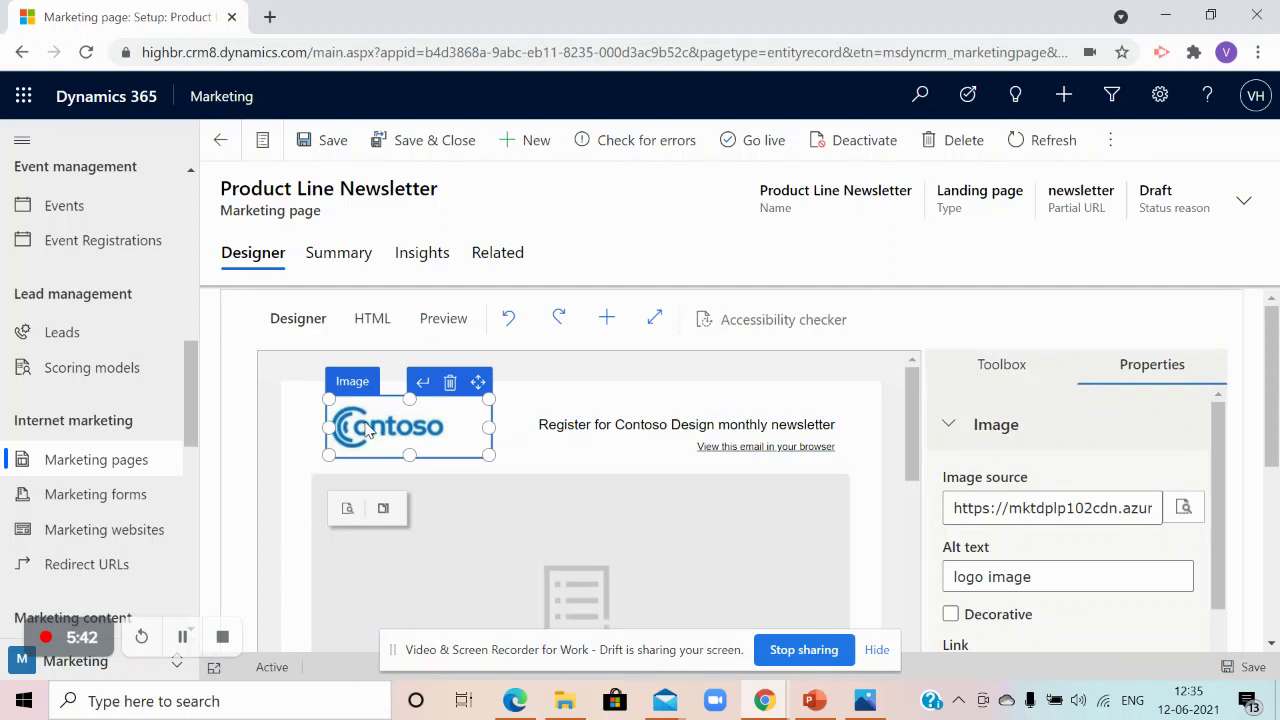
pyautogui.click(589, 424)
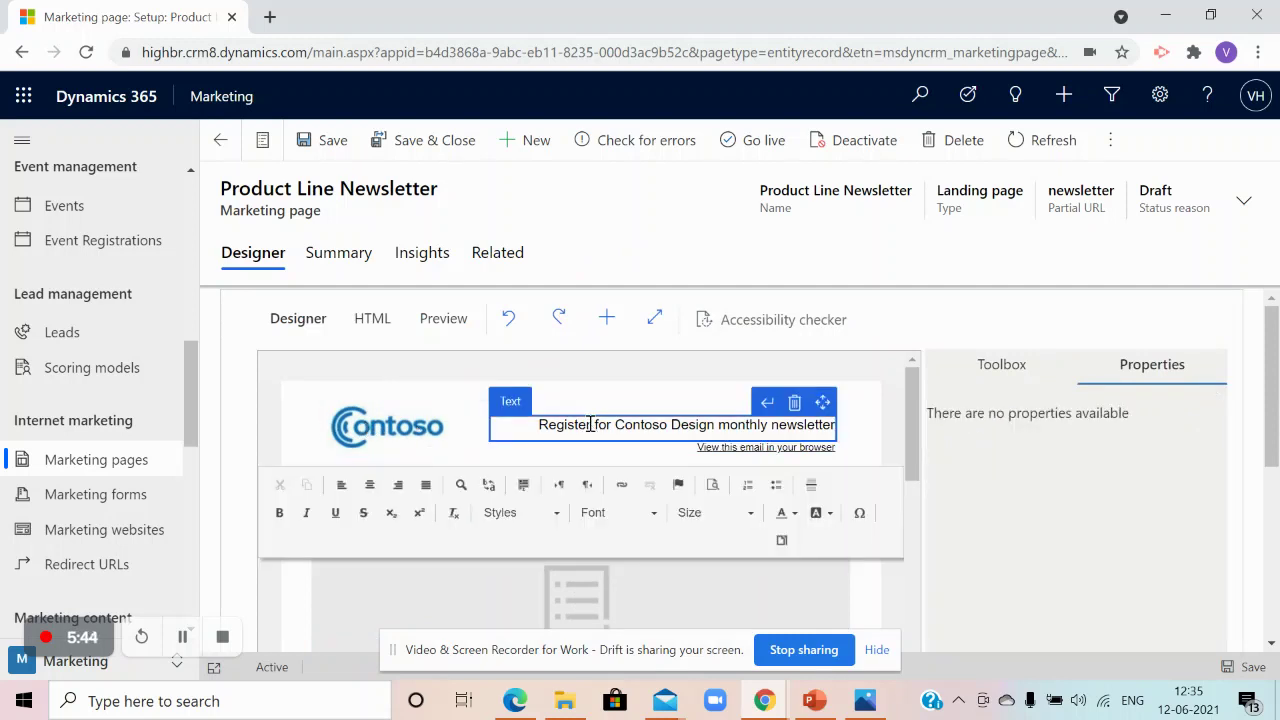
pyautogui.click(1014, 370)
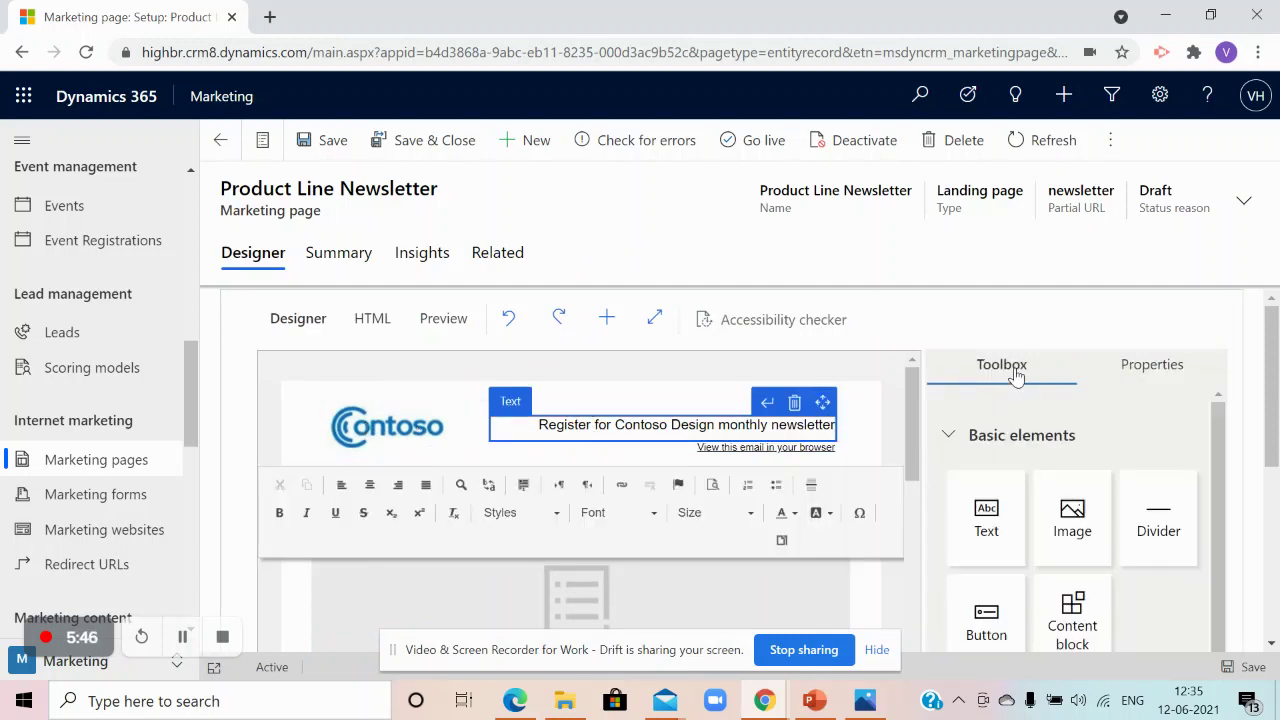
# Step: Search for "su" in the form block's Marketing form lookup, clear the search, and look over the block's Submission behavior settings
pyautogui.scroll(-3, 560, 480)
pyautogui.click(569, 481)
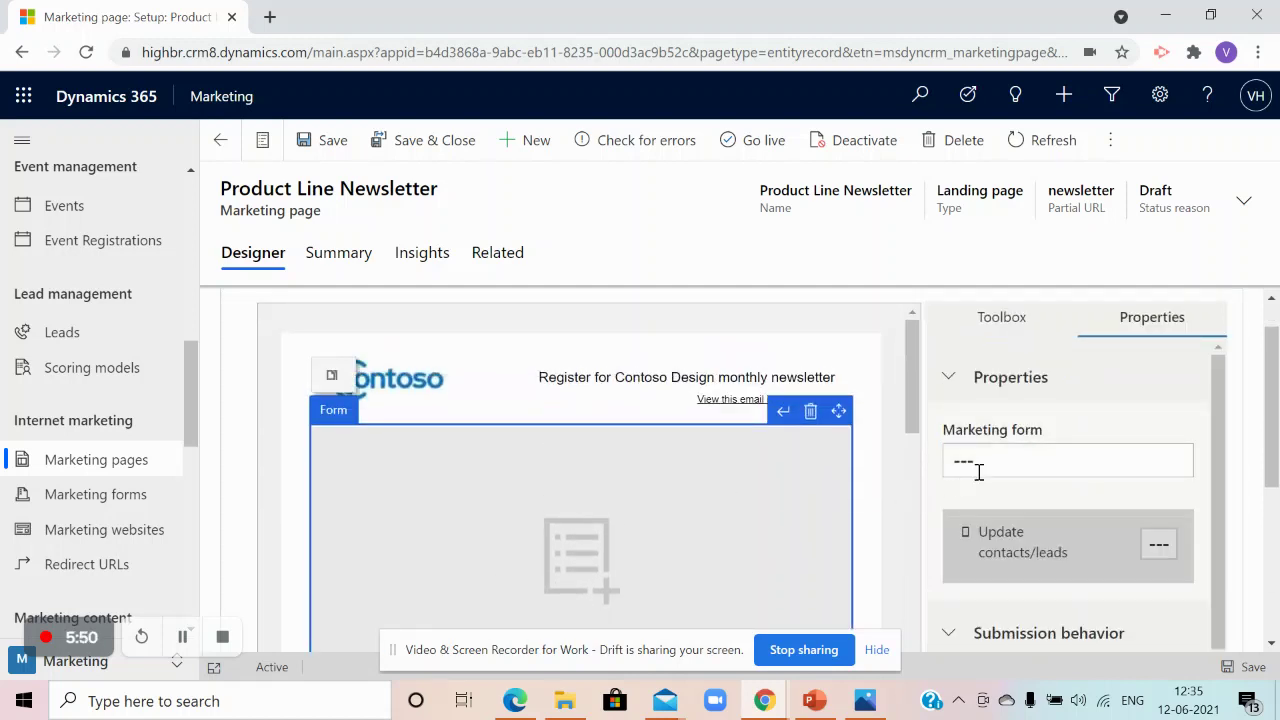
pyautogui.click(979, 466)
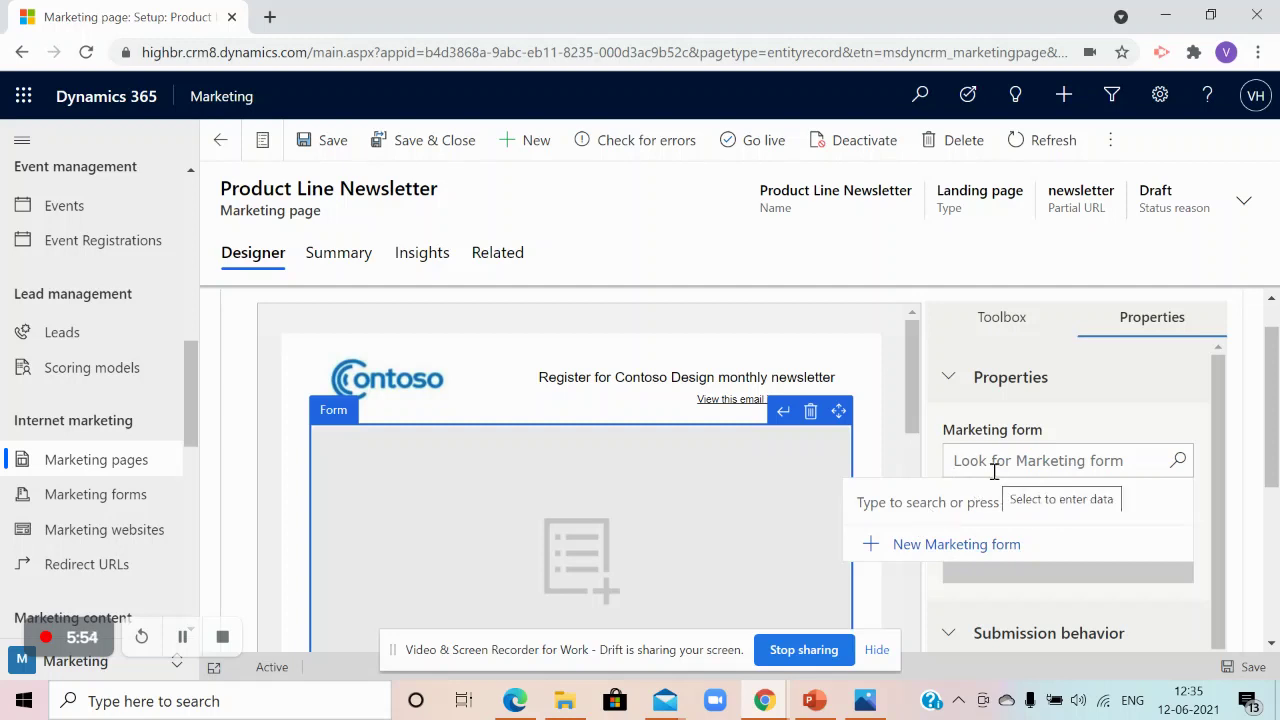
pyautogui.write('sa')
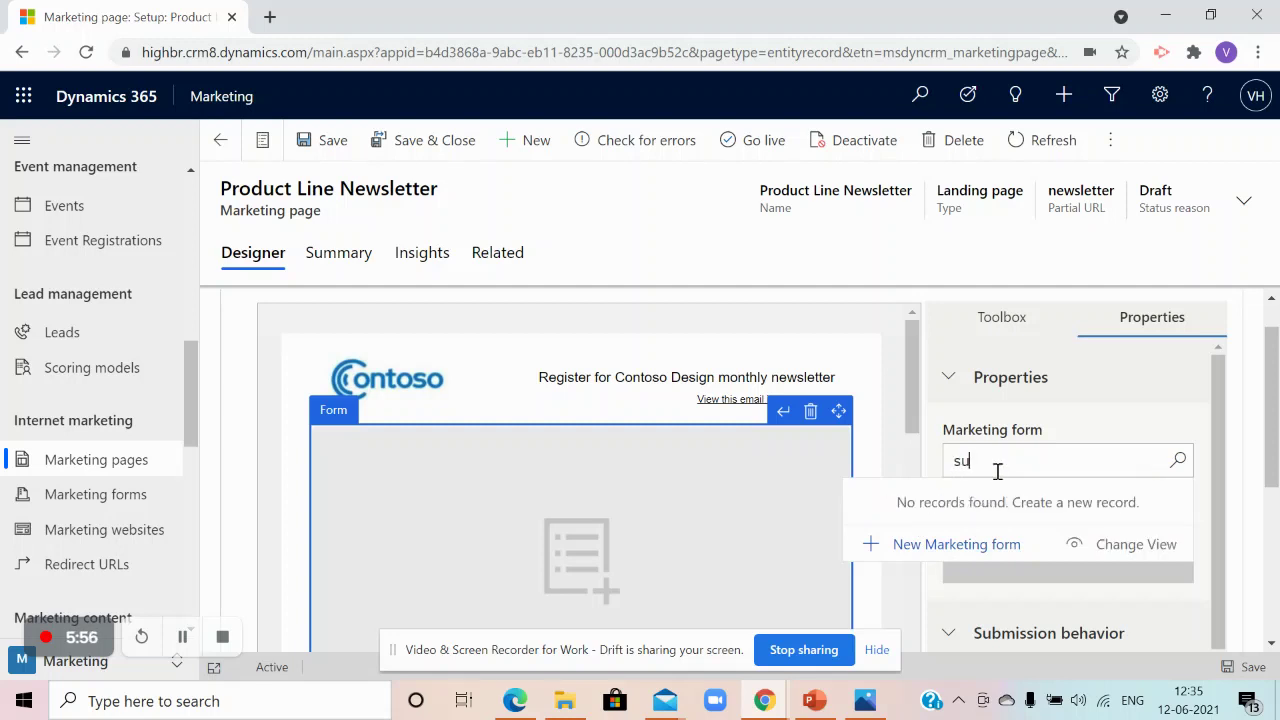
pyautogui.moveTo(965, 456); pyautogui.dragTo(928, 463)
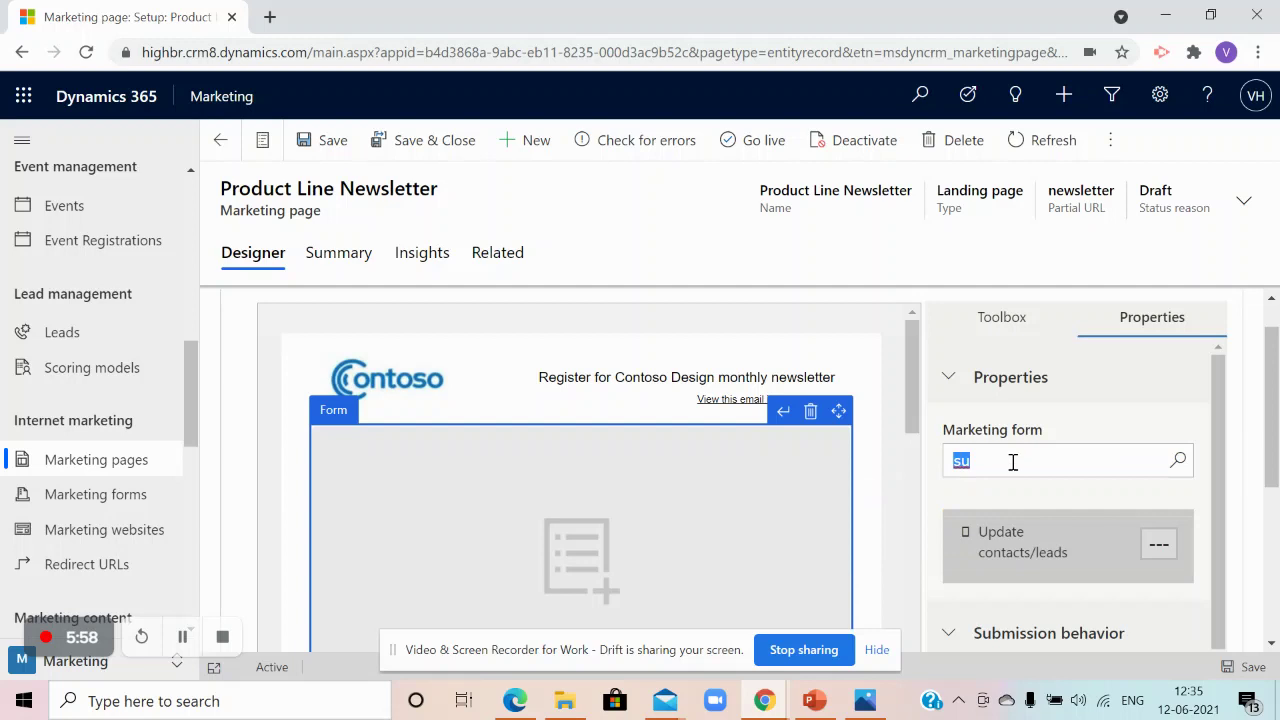
pyautogui.press('BackSpace')
pyautogui.scroll(-1, 1043, 541)
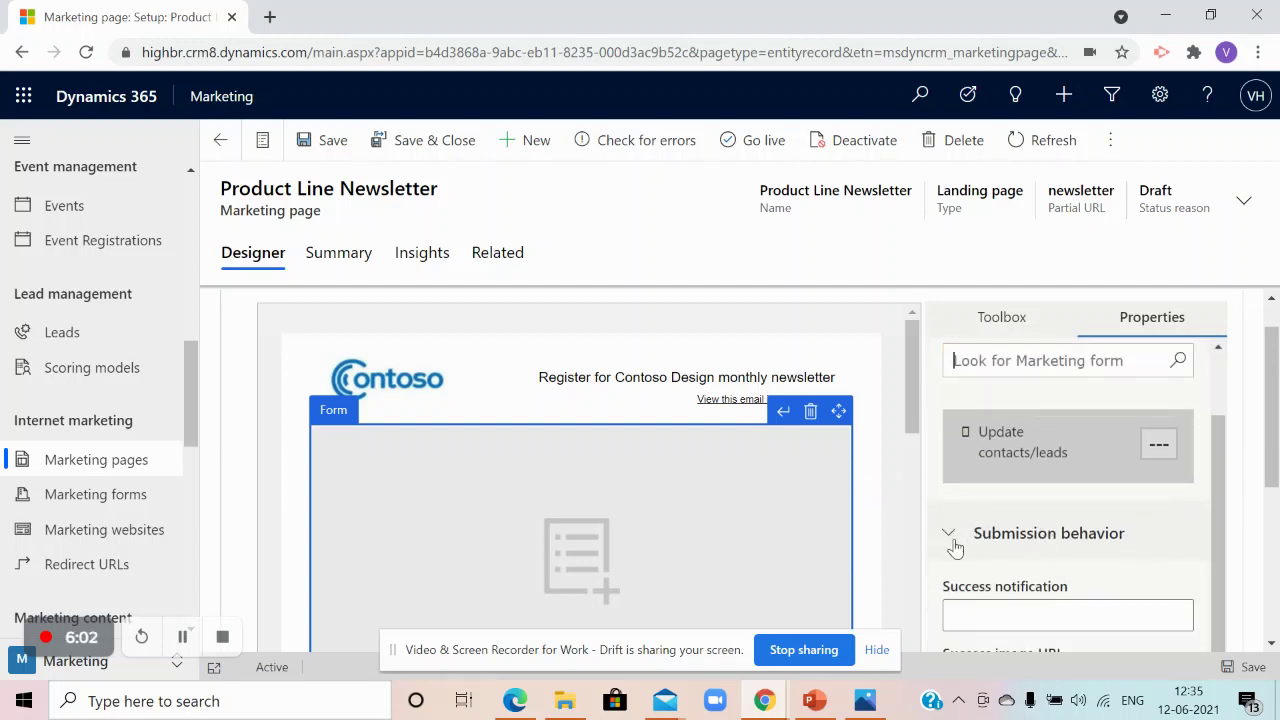
pyautogui.scroll(-1, 955, 545)
pyautogui.scroll(-1, 955, 540)
pyautogui.scroll(3, 955, 540)
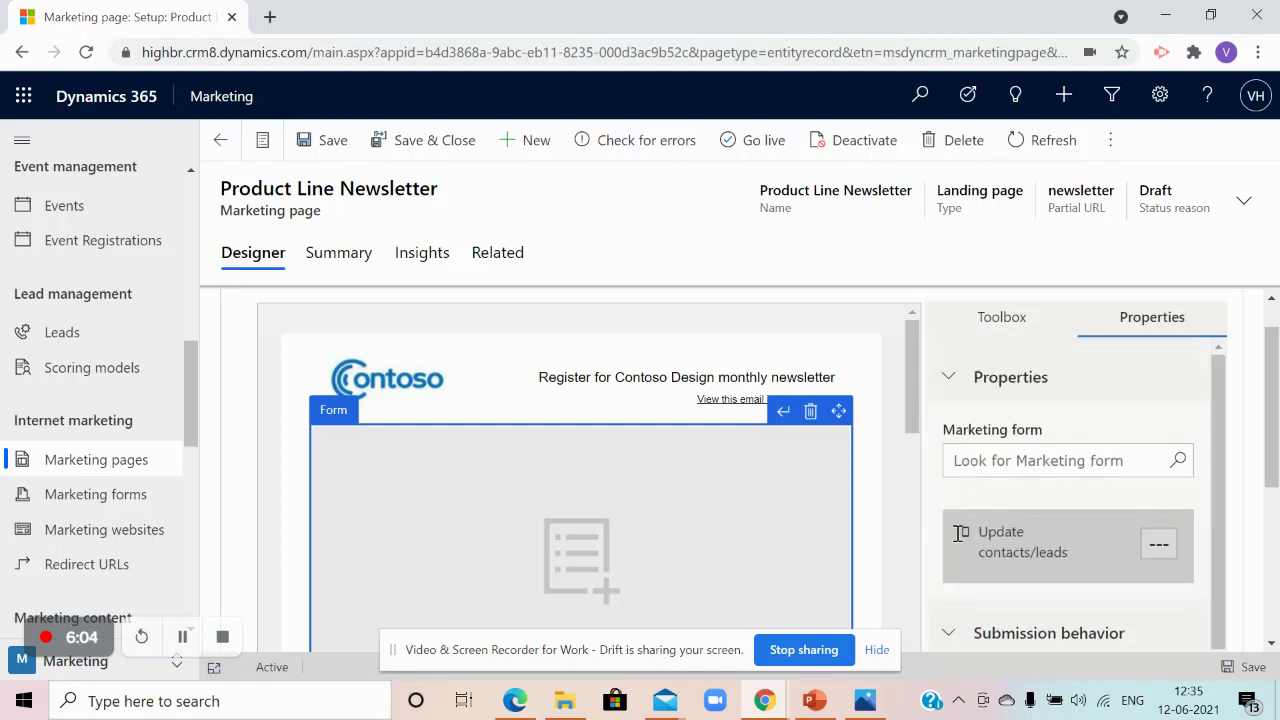
# Step: Delete the Contoso Design banner image below the marketing form block
pyautogui.scroll(-3, 701, 490)
pyautogui.scroll(-4, 701, 480)
pyautogui.click(631, 426)
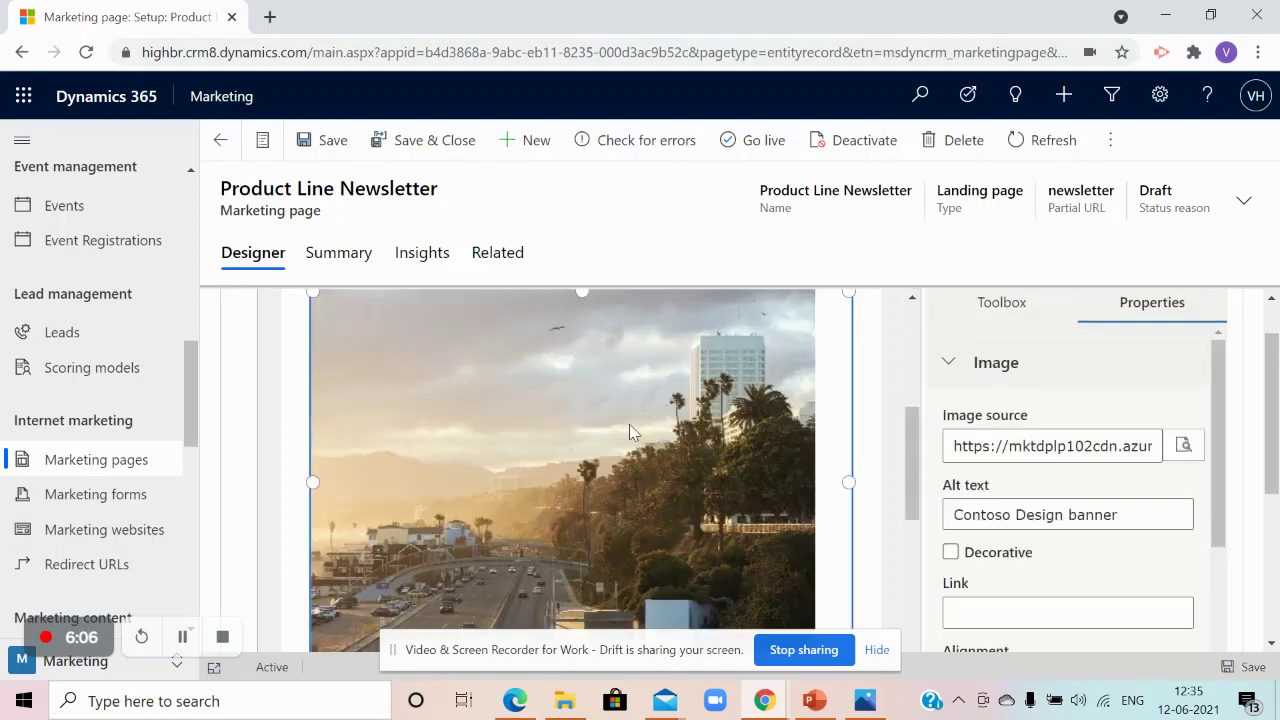
pyautogui.scroll(1, 640, 450)
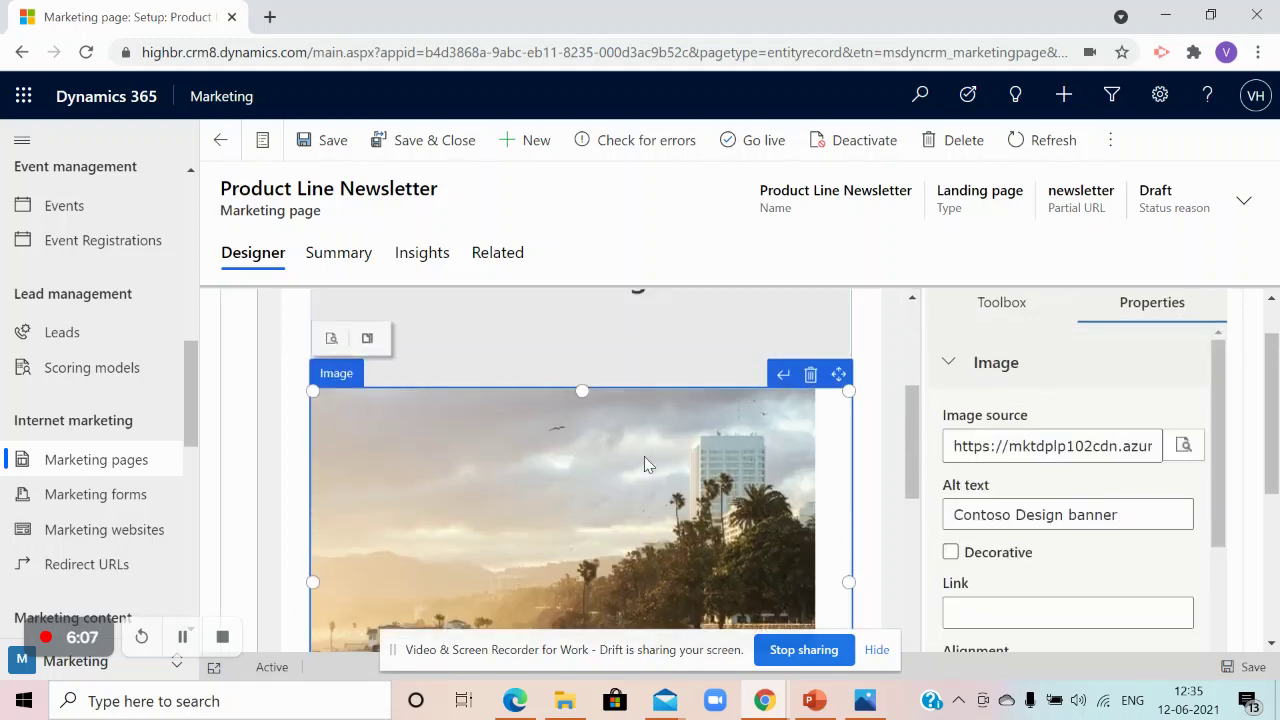
pyautogui.click(811, 375)
pyautogui.scroll(2, 597, 467)
pyautogui.scroll(-2, 720, 520)
pyautogui.scroll(3, 720, 520)
# Step: Add an Image element above the Contoso header and fill it with the library photo of the woman working at a laptop
pyautogui.click(998, 316)
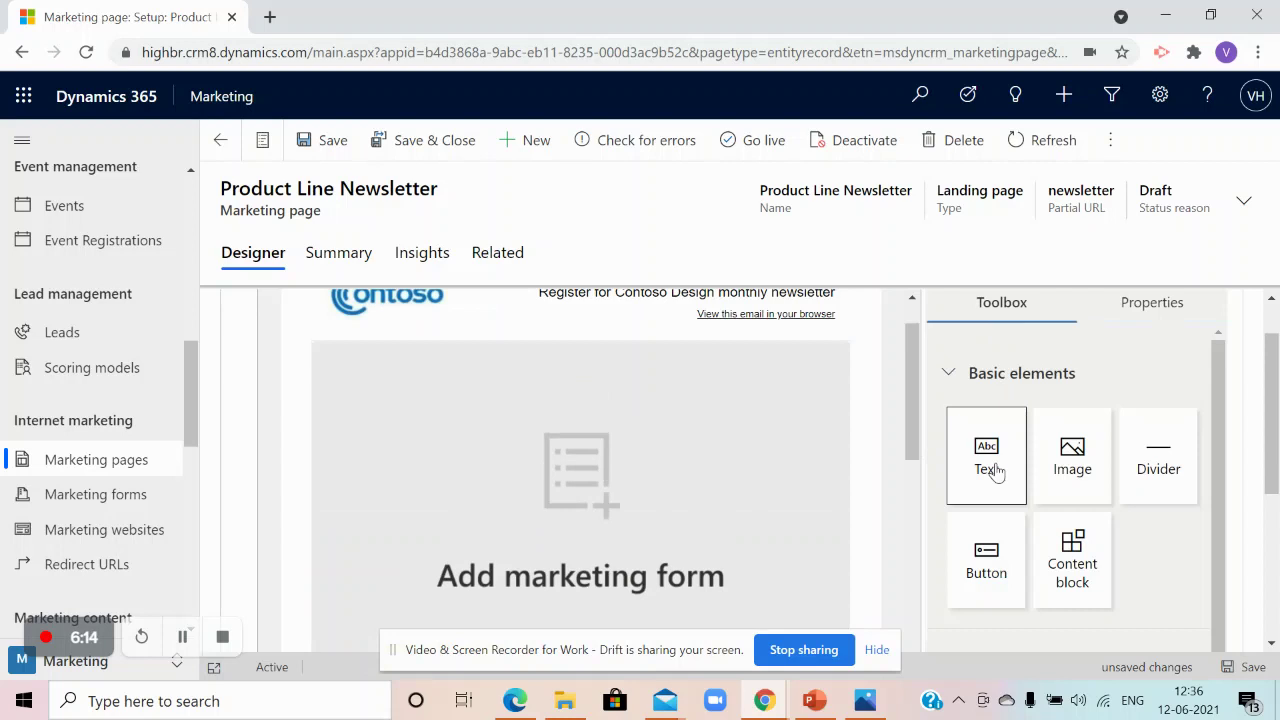
pyautogui.moveTo(1062, 477)
pyautogui.mouseDown()
pyautogui.moveTo(534, 437)
pyautogui.moveTo(583, 333)
pyautogui.mouseUp()
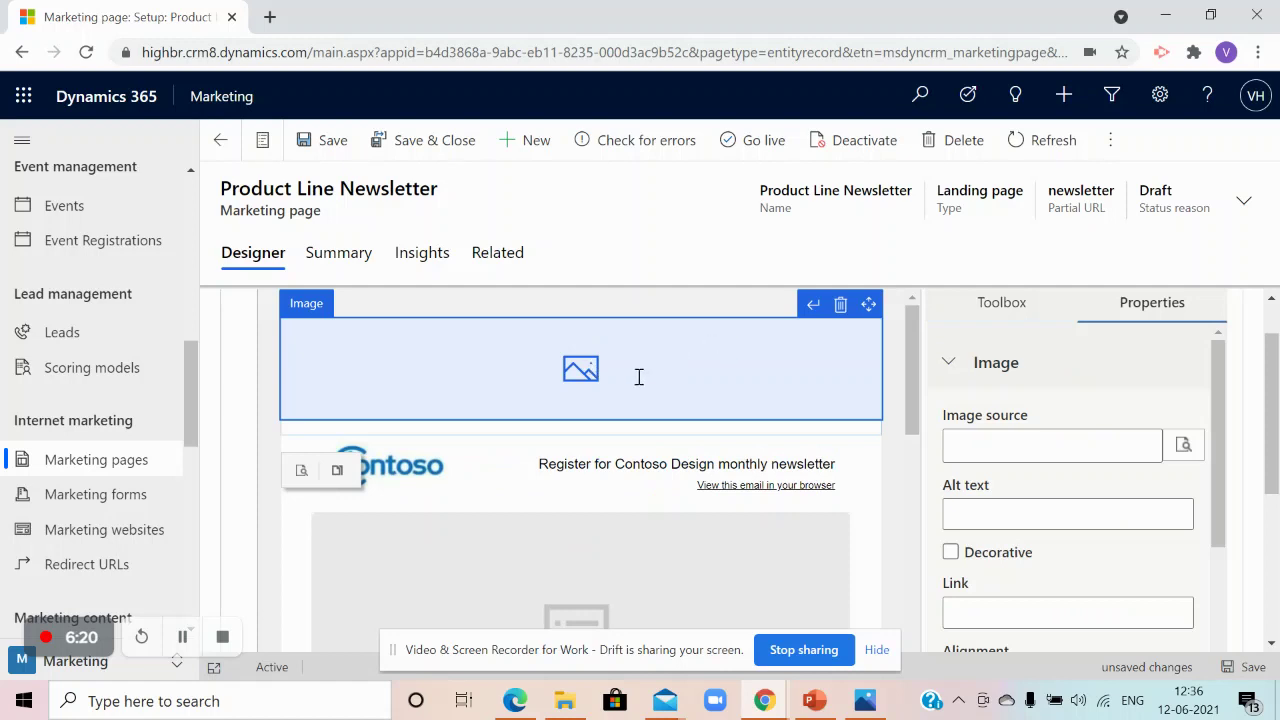
pyautogui.click(1184, 447)
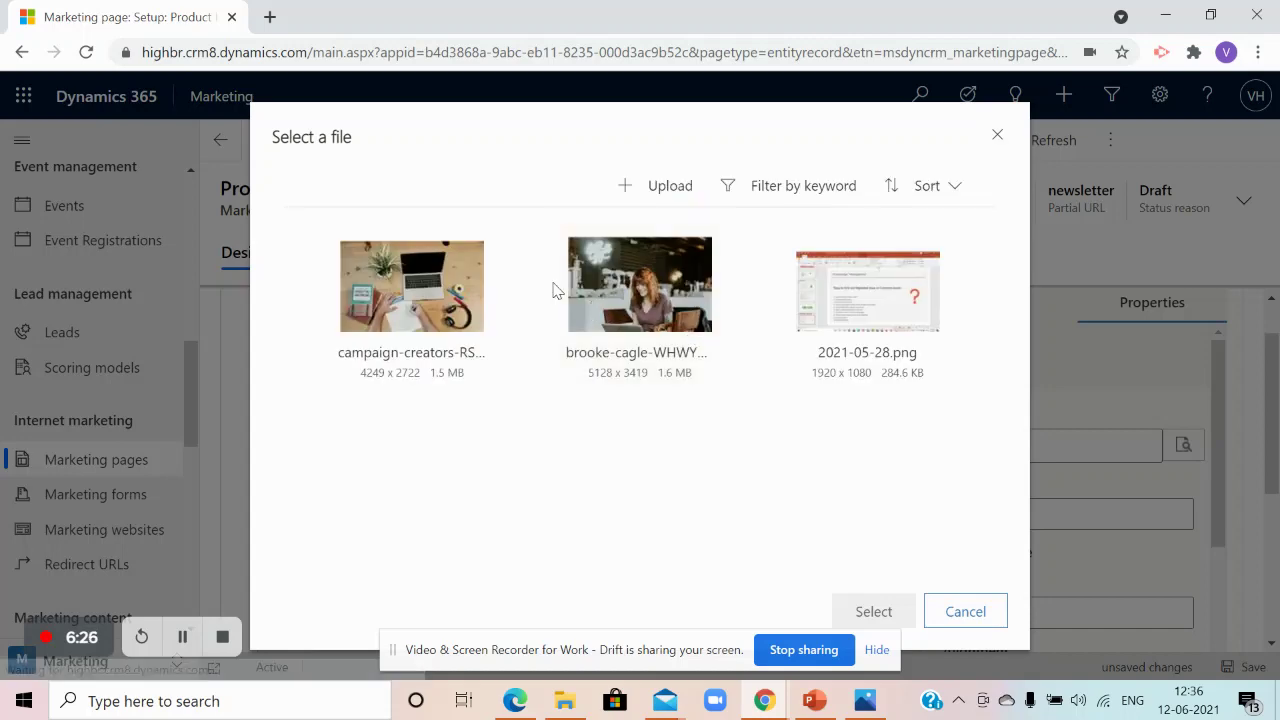
pyautogui.click(640, 295)
pyautogui.click(884, 616)
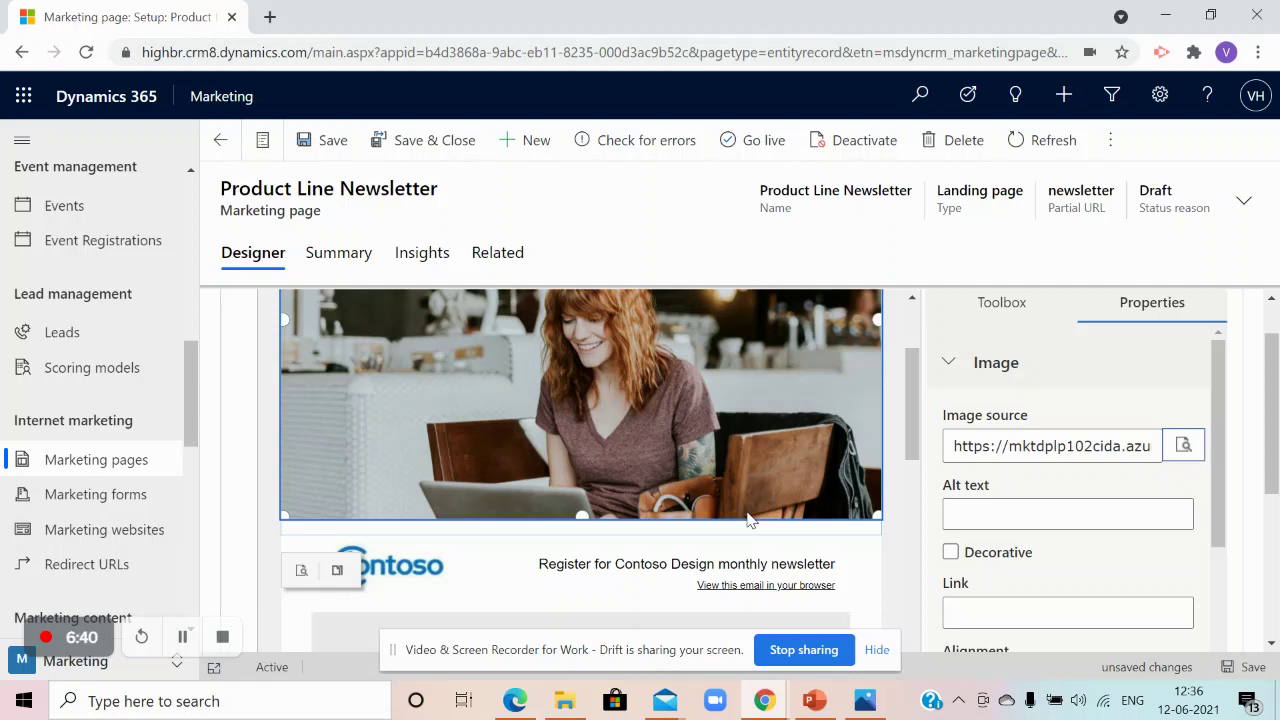
# Step: Review the rest of the page, selecting the marketing form placeholder and the yellow chair image, down to the Luxury at your desk section
pyautogui.scroll(-5, 750, 518)
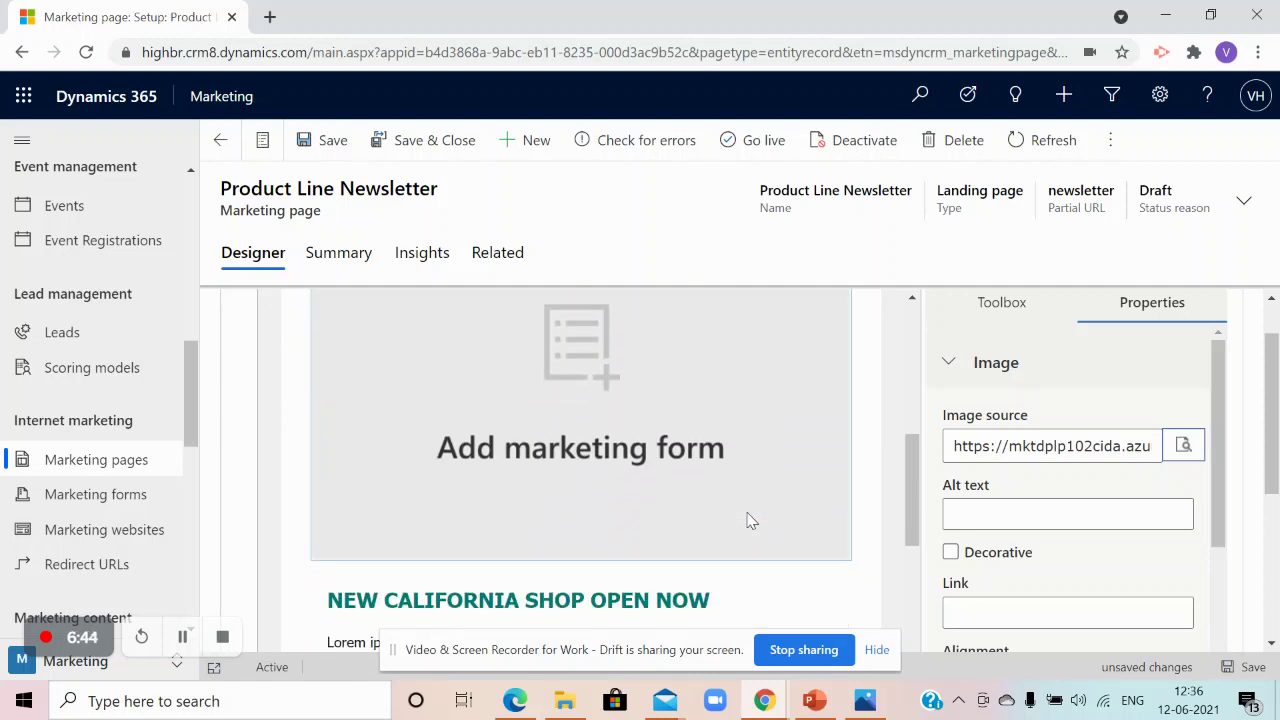
pyautogui.click(742, 503)
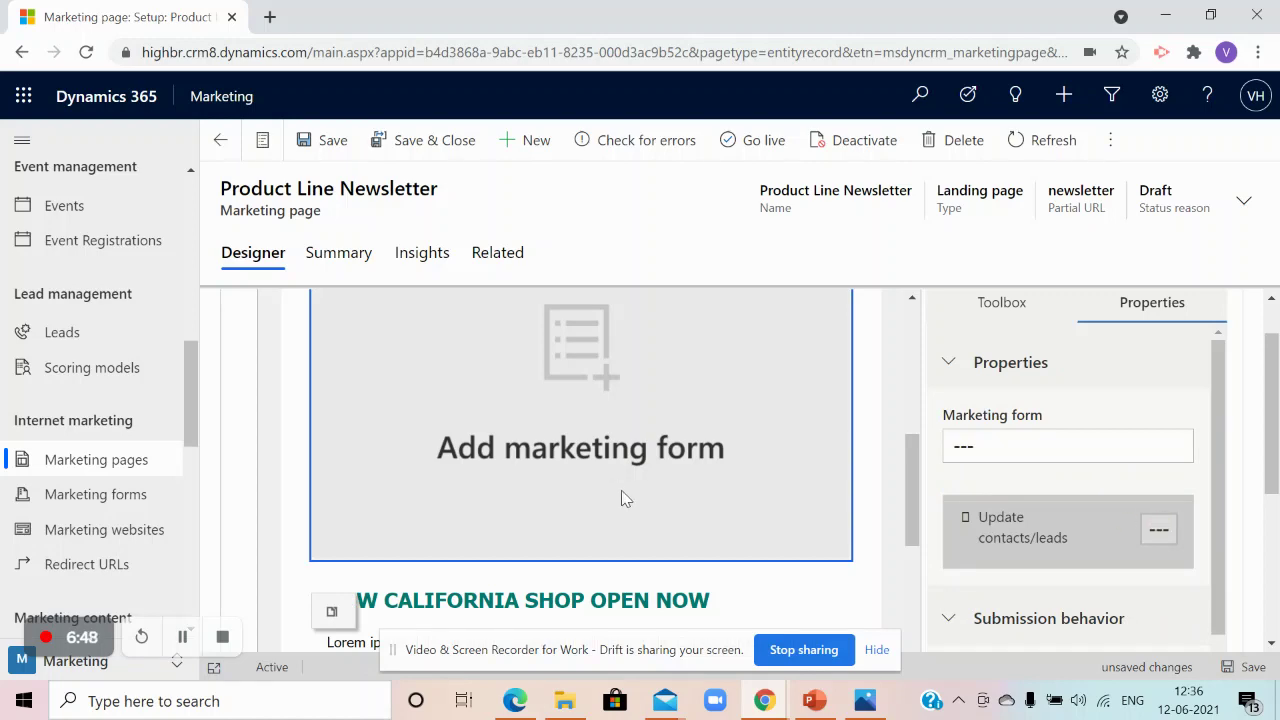
pyautogui.scroll(-5, 621, 495)
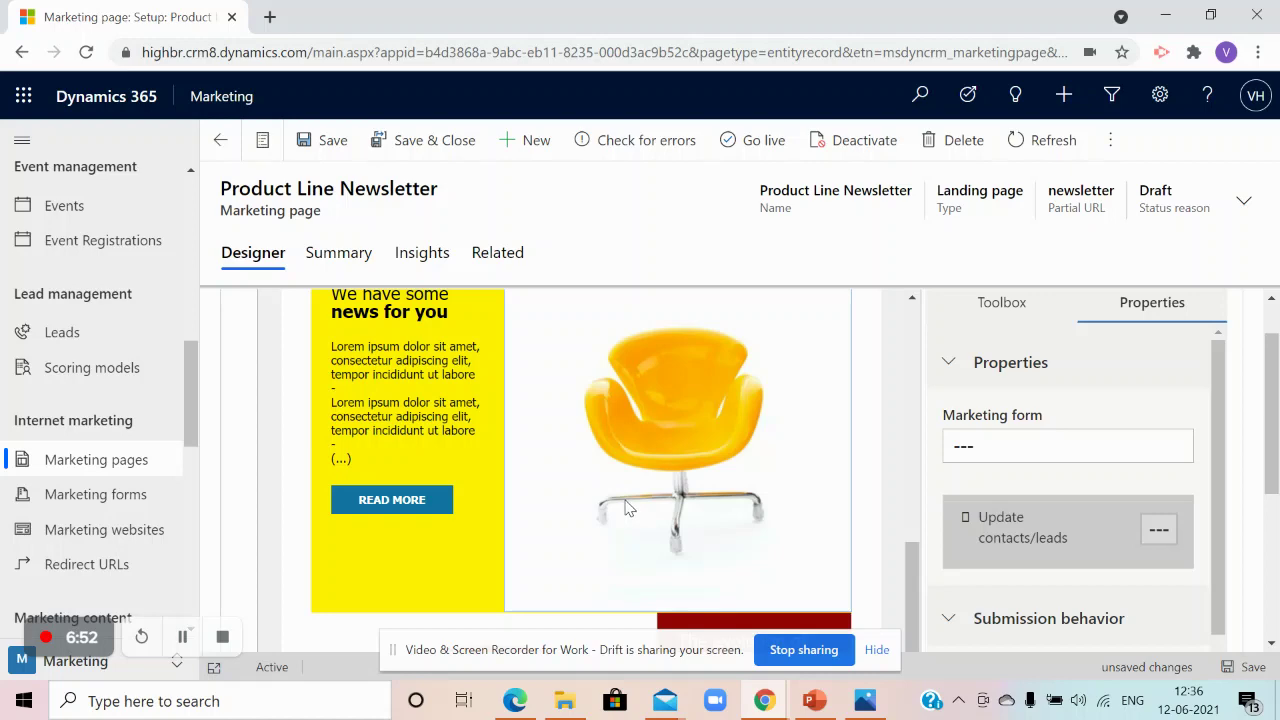
pyautogui.scroll(-2, 626, 508)
pyautogui.scroll(2, 626, 508)
pyautogui.click(635, 478)
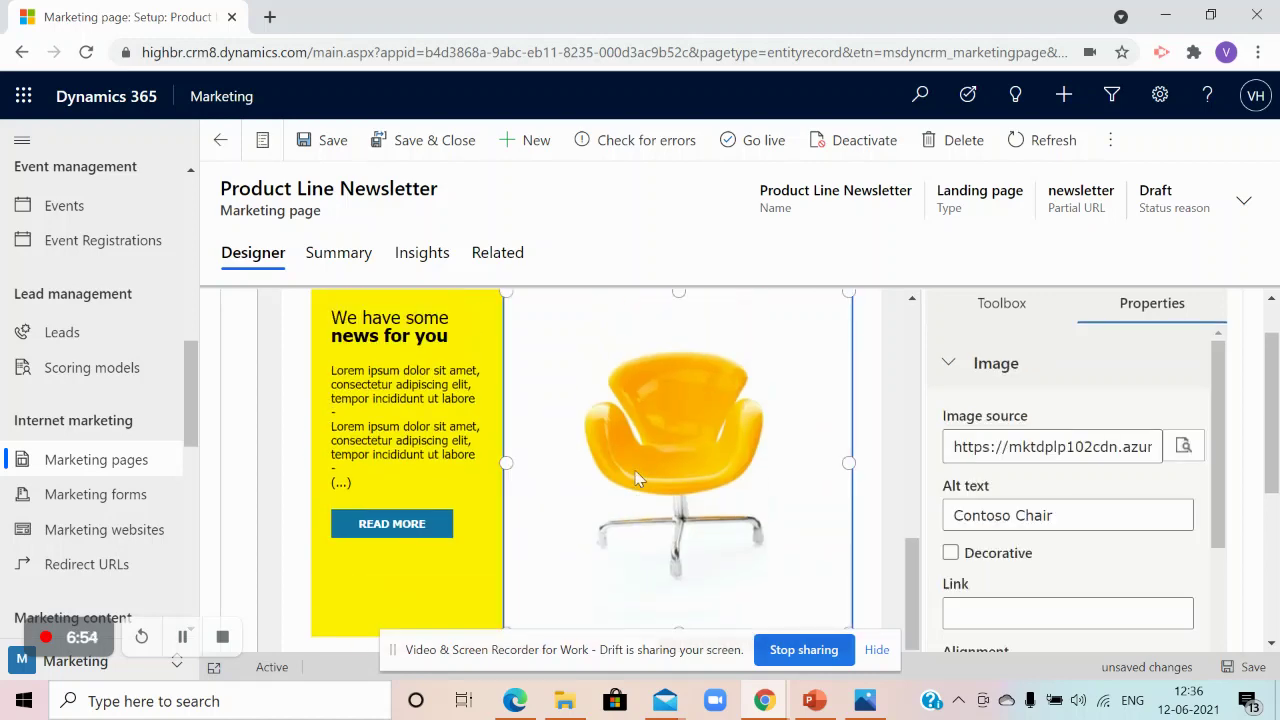
pyautogui.scroll(-1, 640, 484)
pyautogui.scroll(-1, 636, 480)
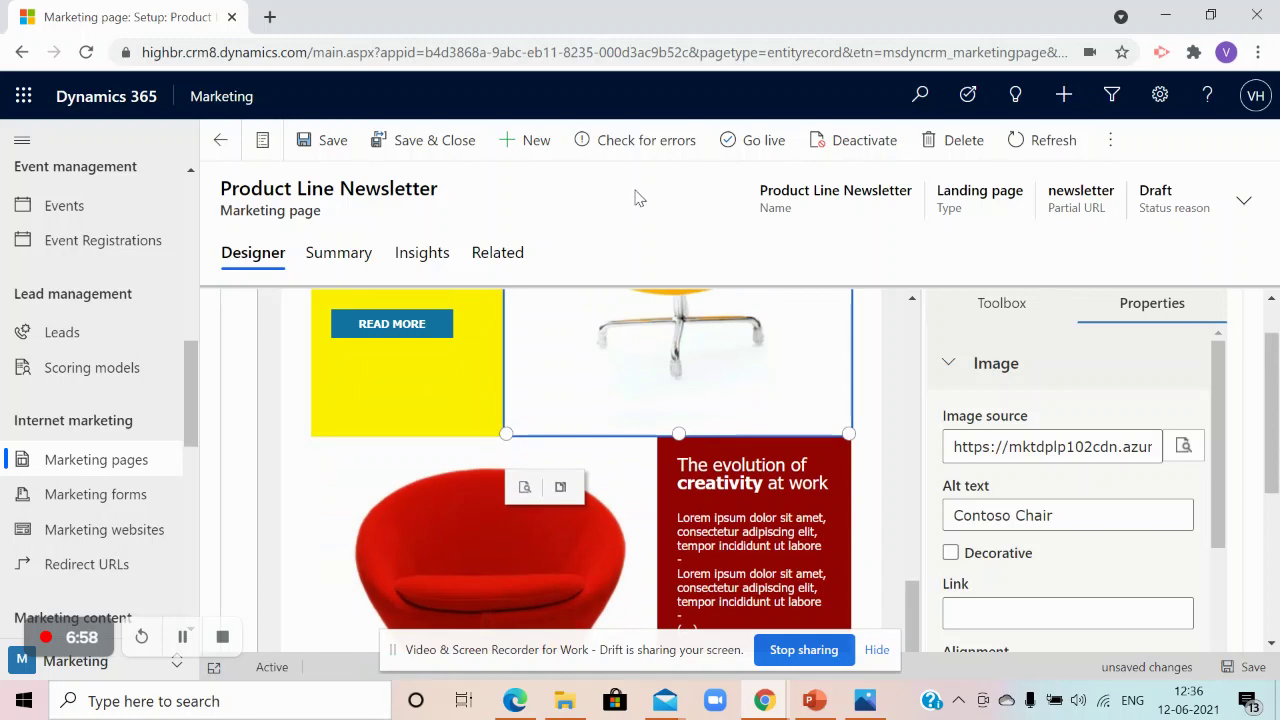
pyautogui.scroll(-3, 694, 418)
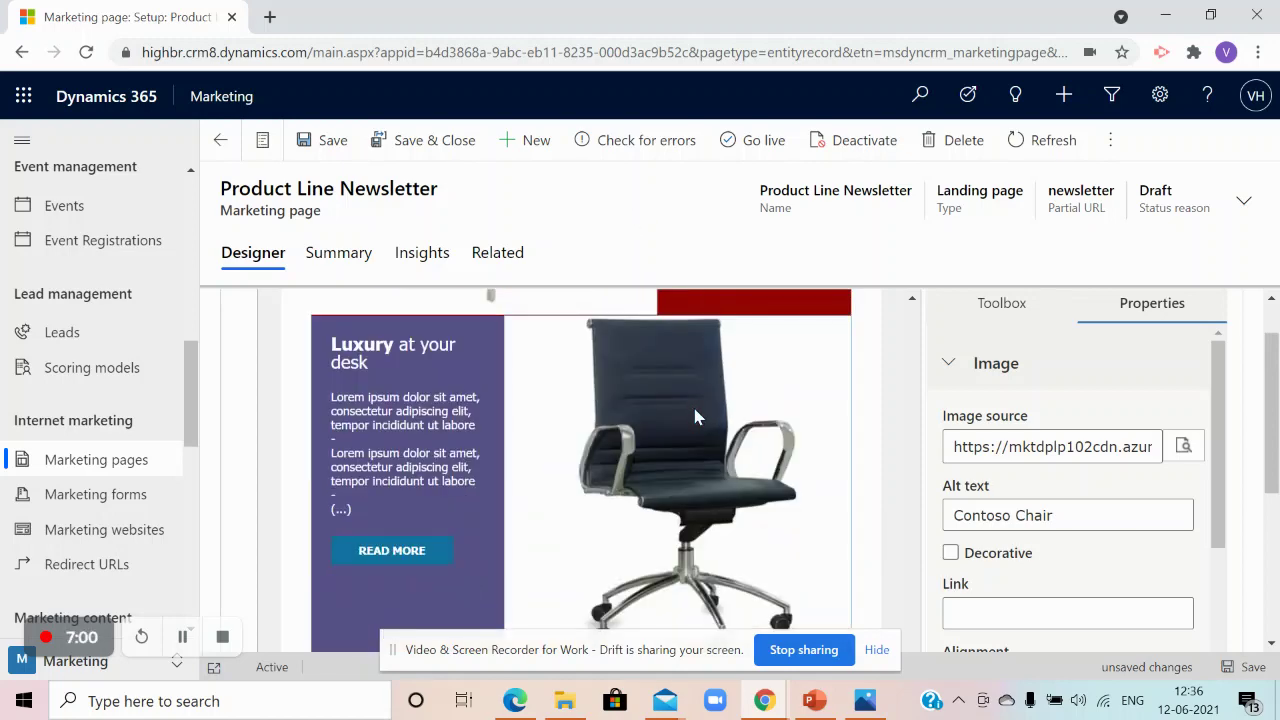
# Step: Check the newsletter page for errors and delete its empty marketing form block
pyautogui.click(634, 145)
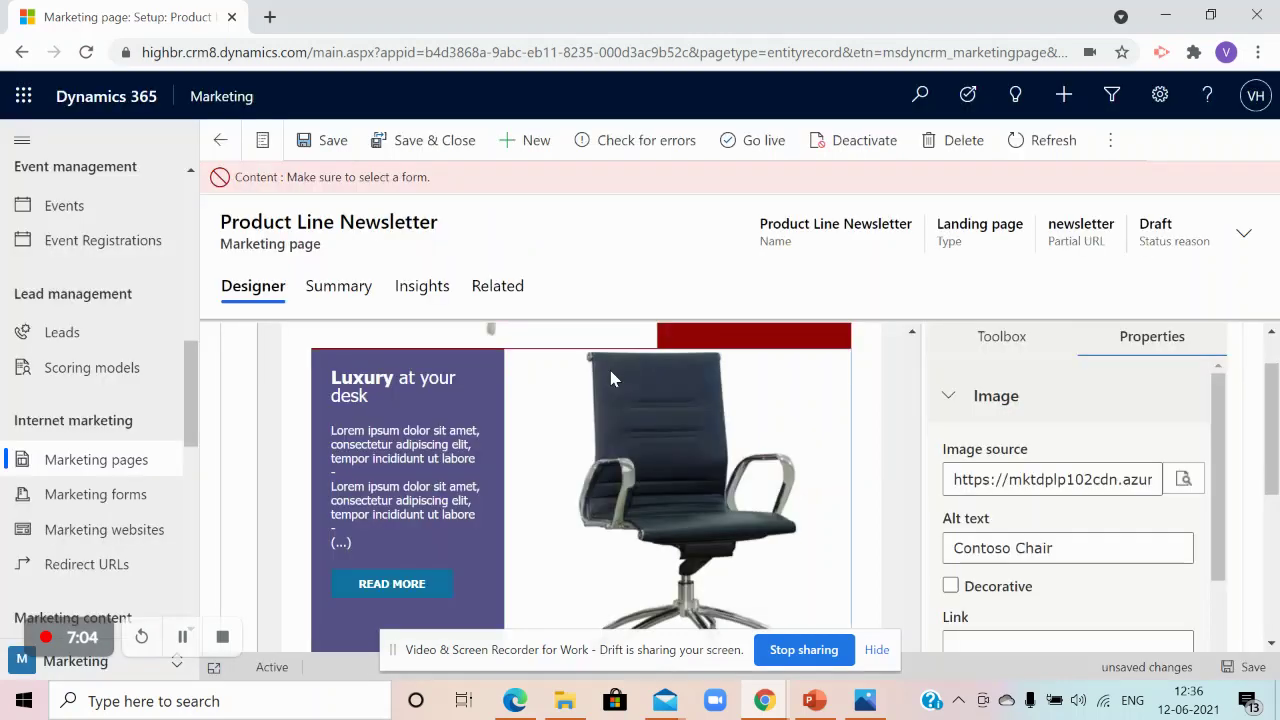
pyautogui.moveTo(310, 180); pyautogui.dragTo(440, 186)
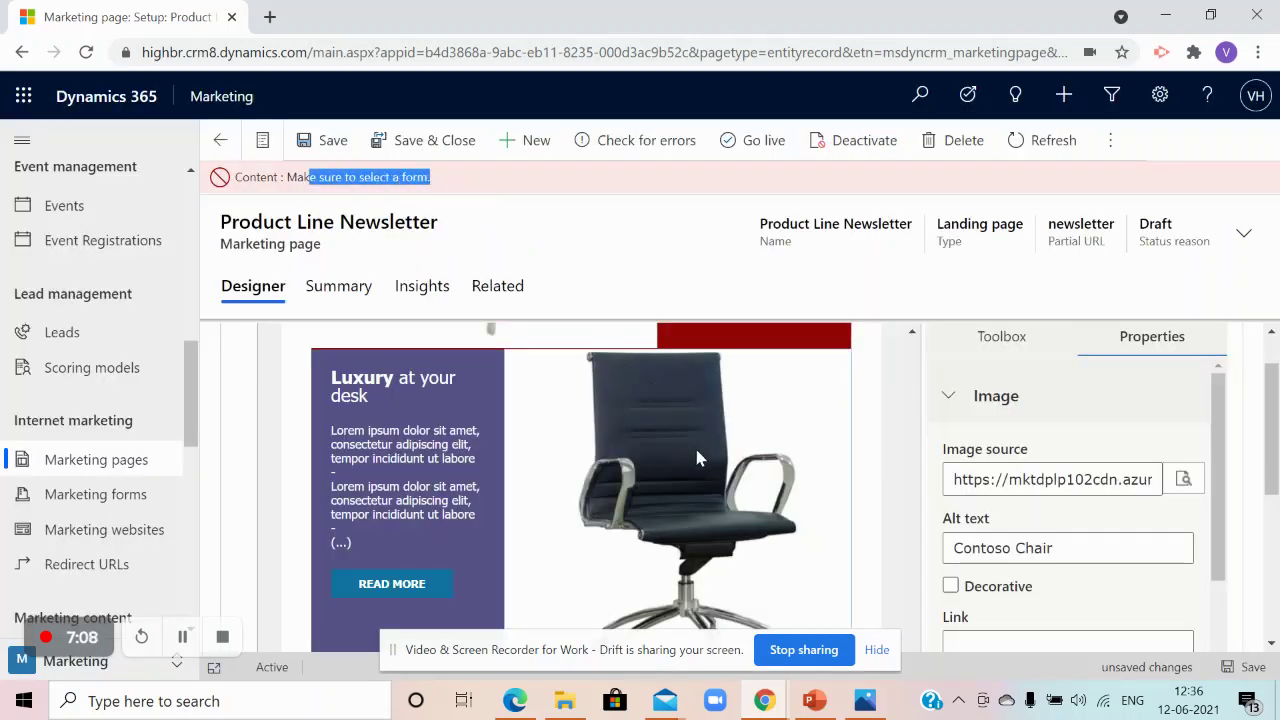
pyautogui.scroll(10, 563, 460)
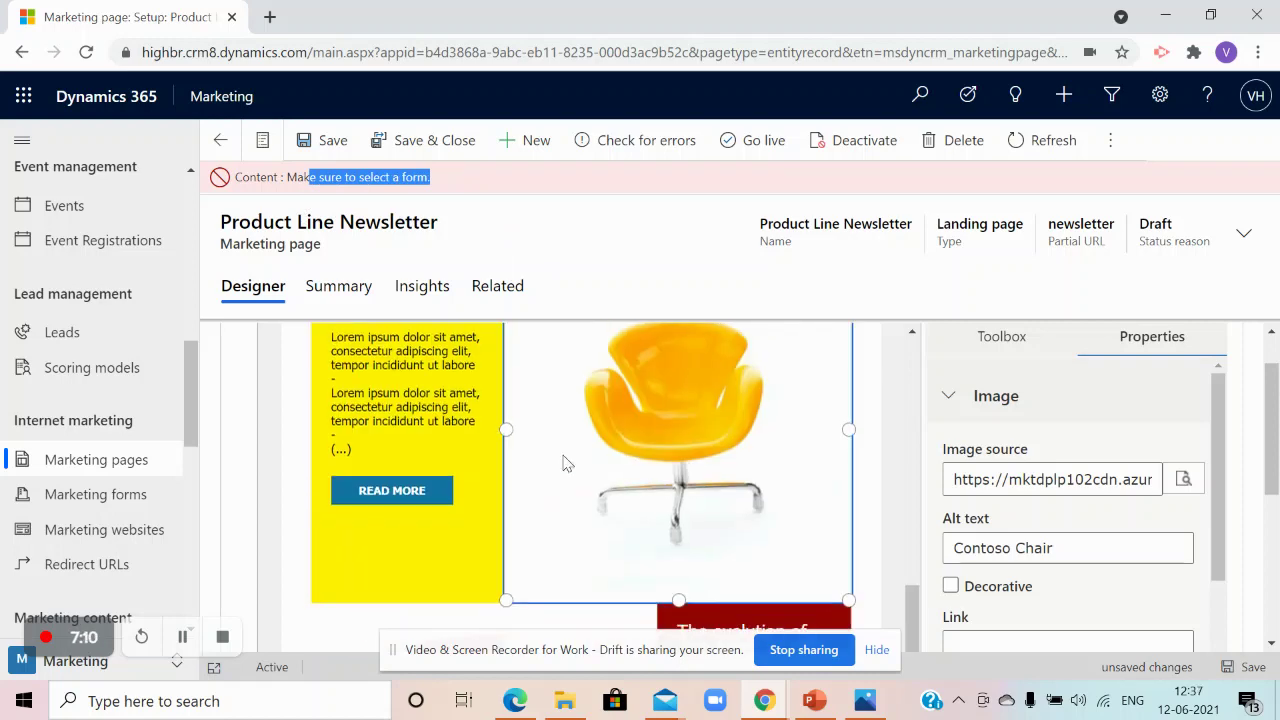
pyautogui.scroll(-5, 561, 455)
pyautogui.click(560, 455)
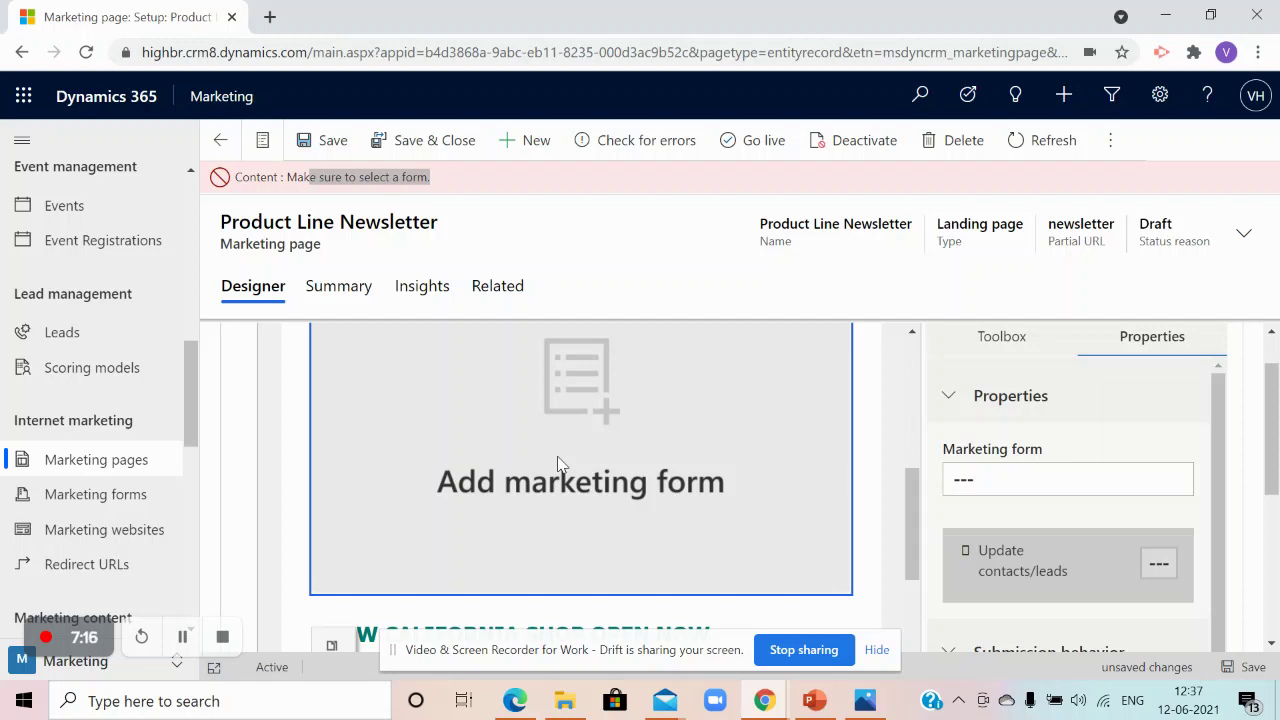
pyautogui.scroll(1, 558, 464)
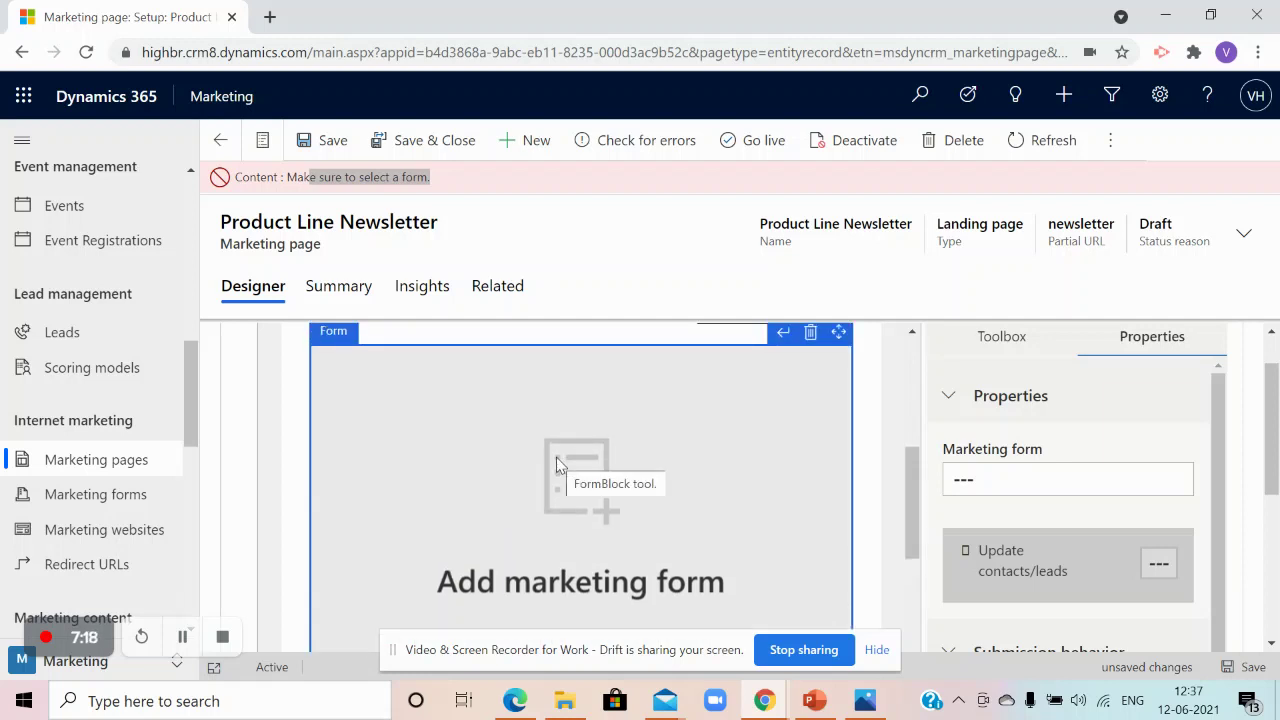
pyautogui.click(811, 334)
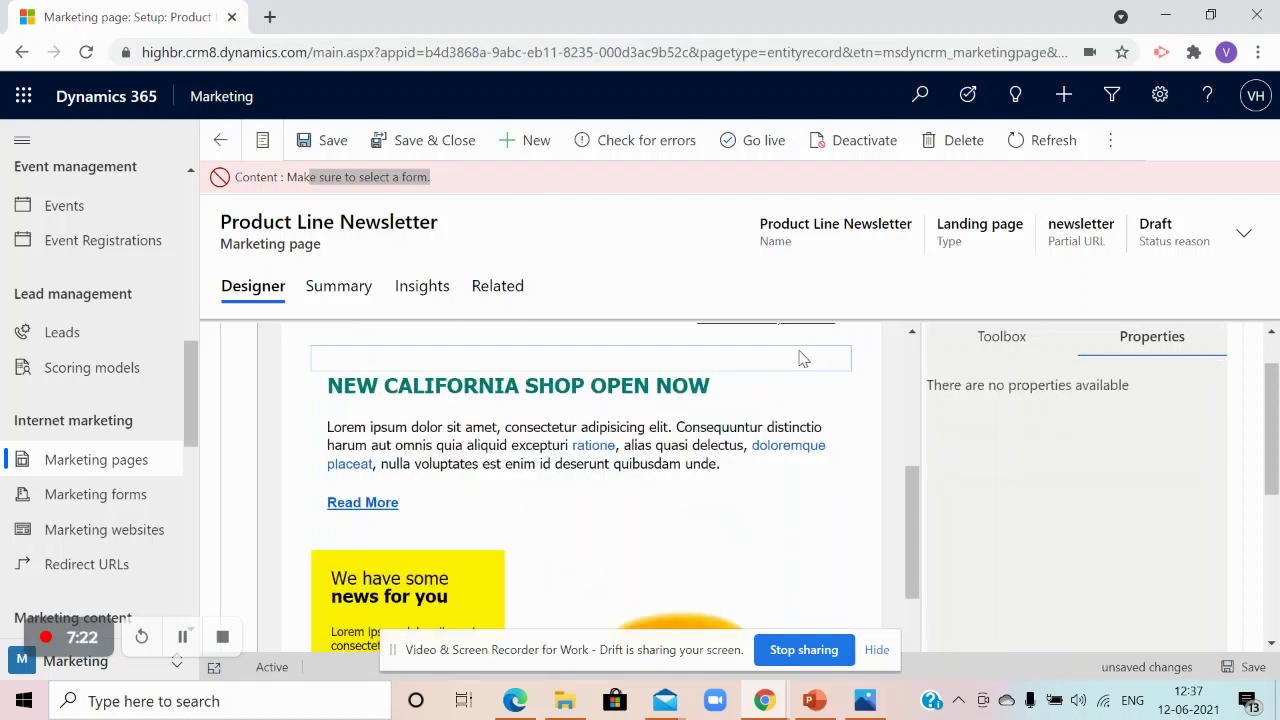
# Step: Check the page for errors again, highlight the result message, and return to the page content below
pyautogui.click(628, 145)
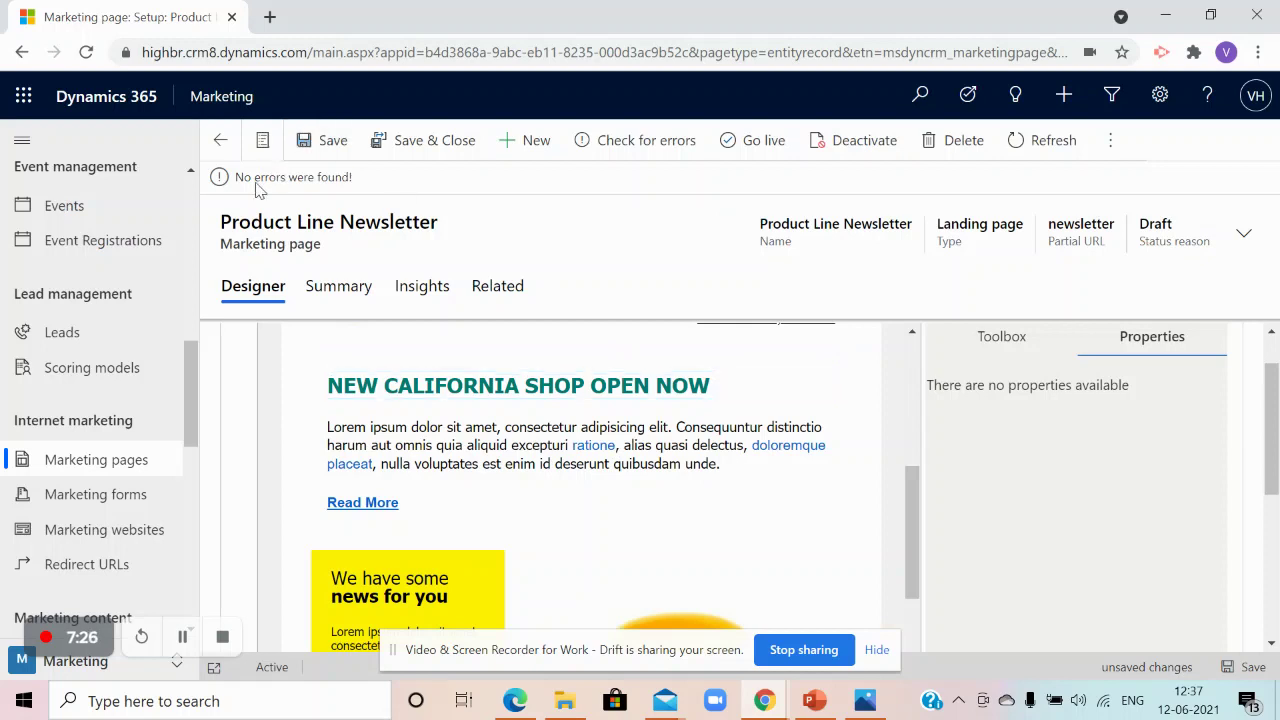
pyautogui.moveTo(277, 178); pyautogui.dragTo(398, 180)
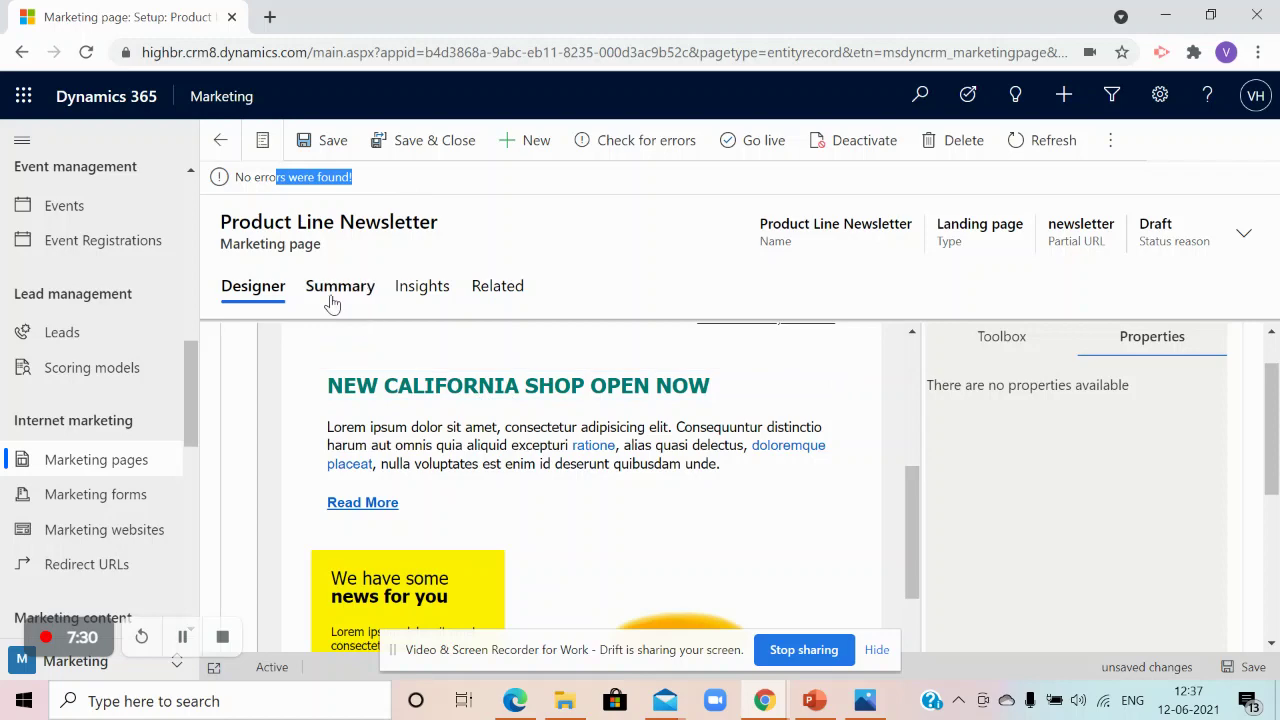
pyautogui.scroll(-2, 465, 452)
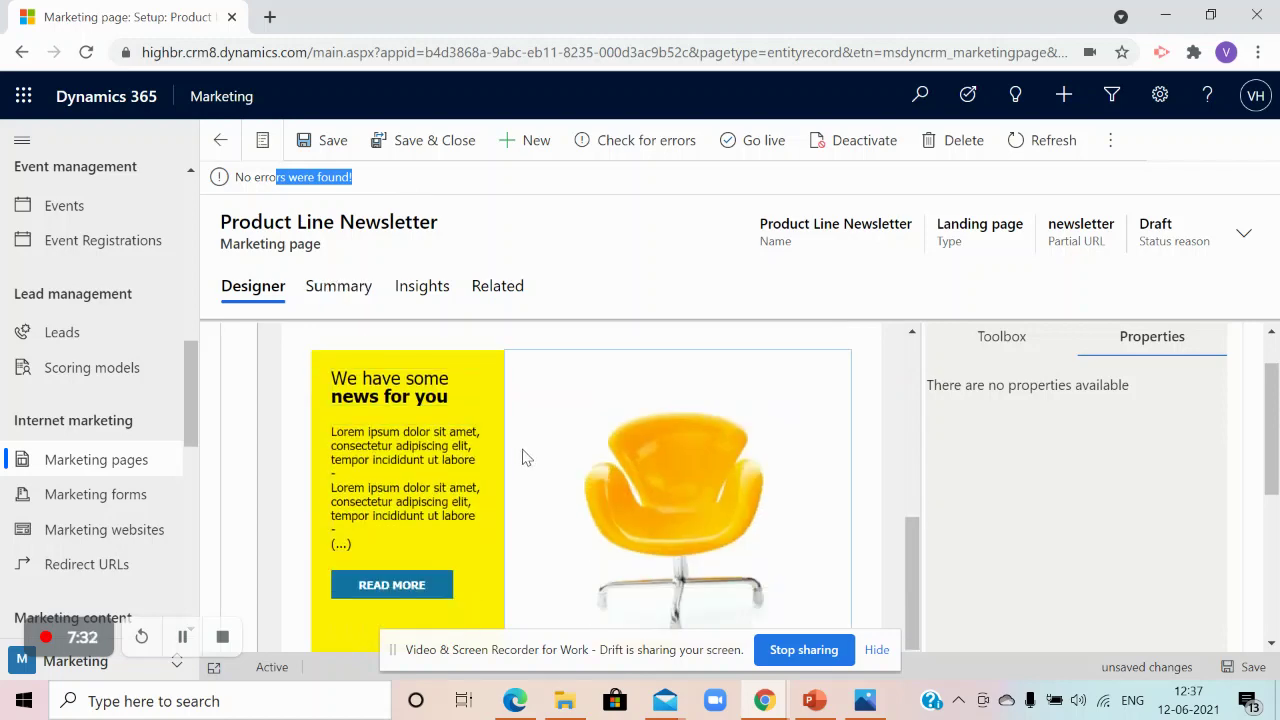
# Step: Review the newsletter page down to the red chair section, check its summary details, and return to the page design
pyautogui.scroll(-3, 522, 452)
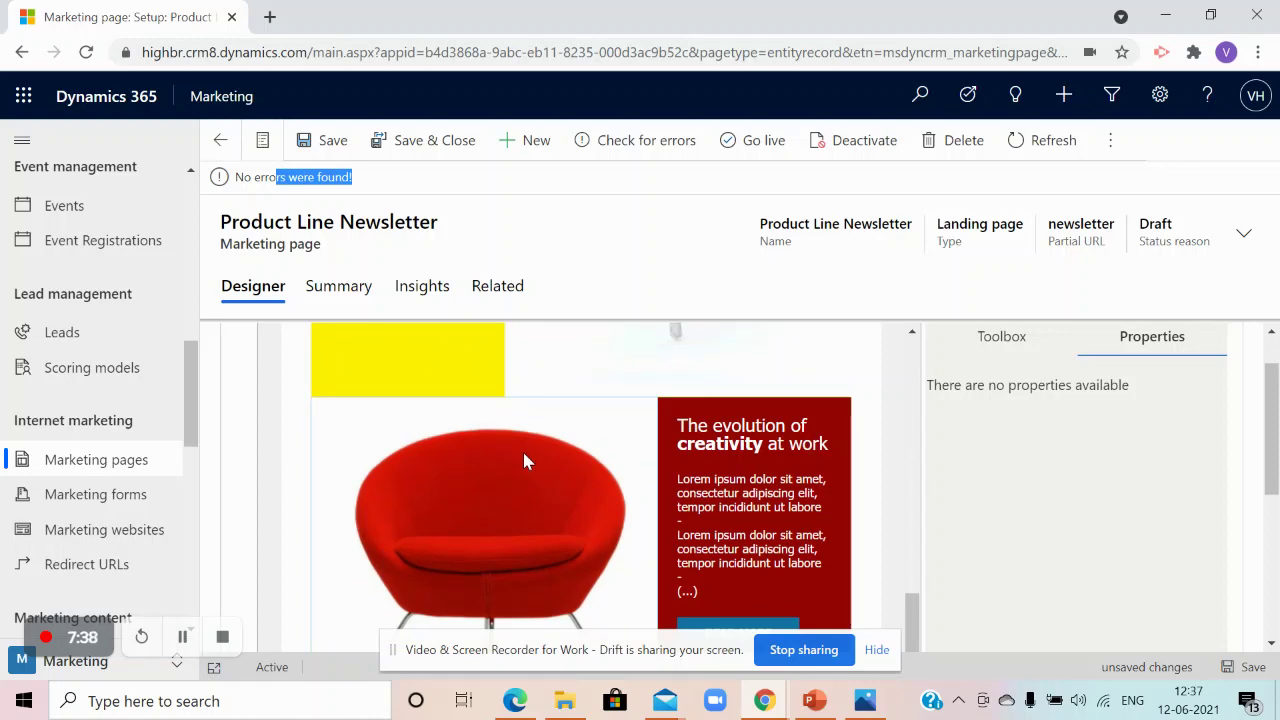
pyautogui.click(328, 289)
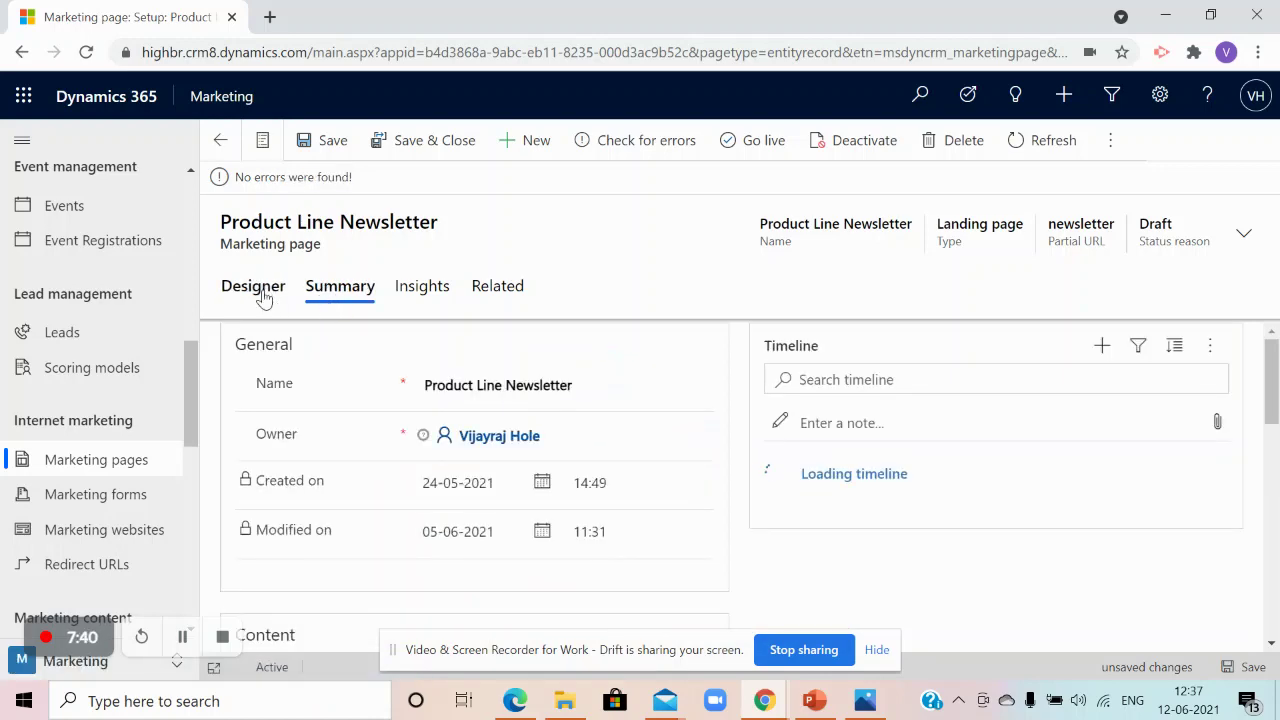
pyautogui.click(262, 292)
# Step: Preview the newsletter page in the desktop, tablet portrait and tablet landscape layouts
pyautogui.click(443, 352)
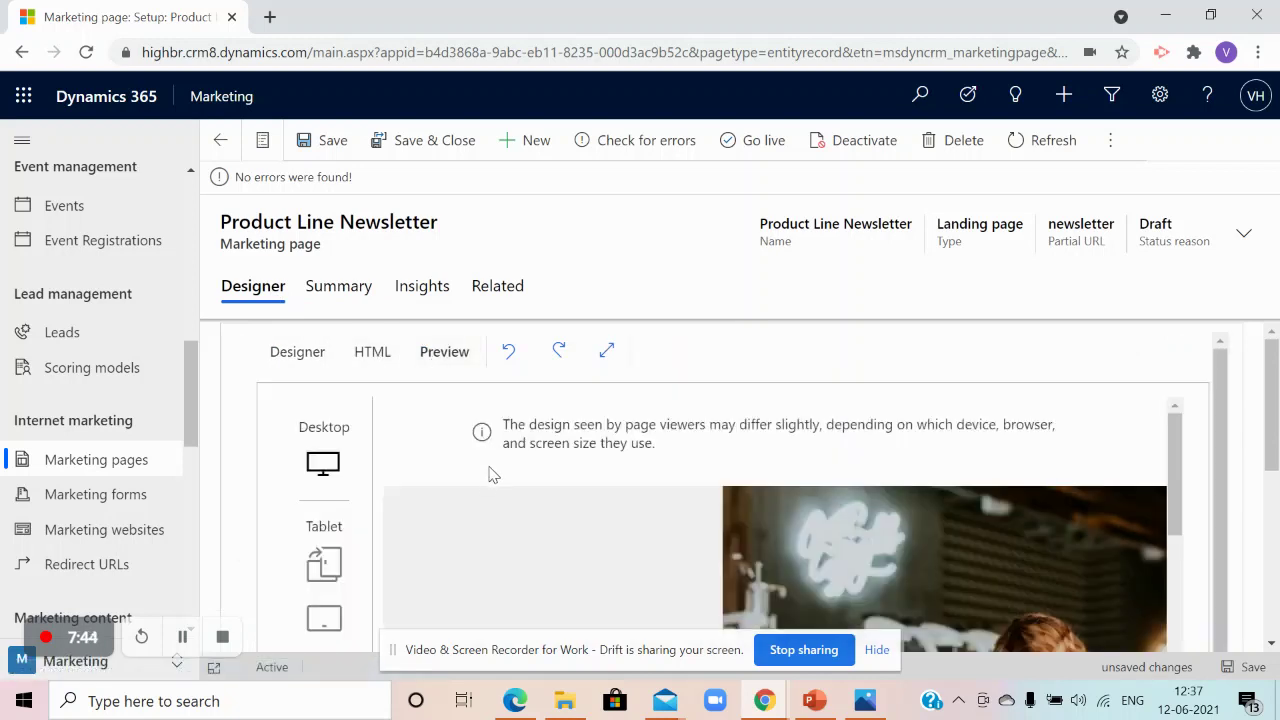
pyautogui.scroll(-3, 491, 476)
pyautogui.click(317, 564)
pyautogui.scroll(-3, 410, 515)
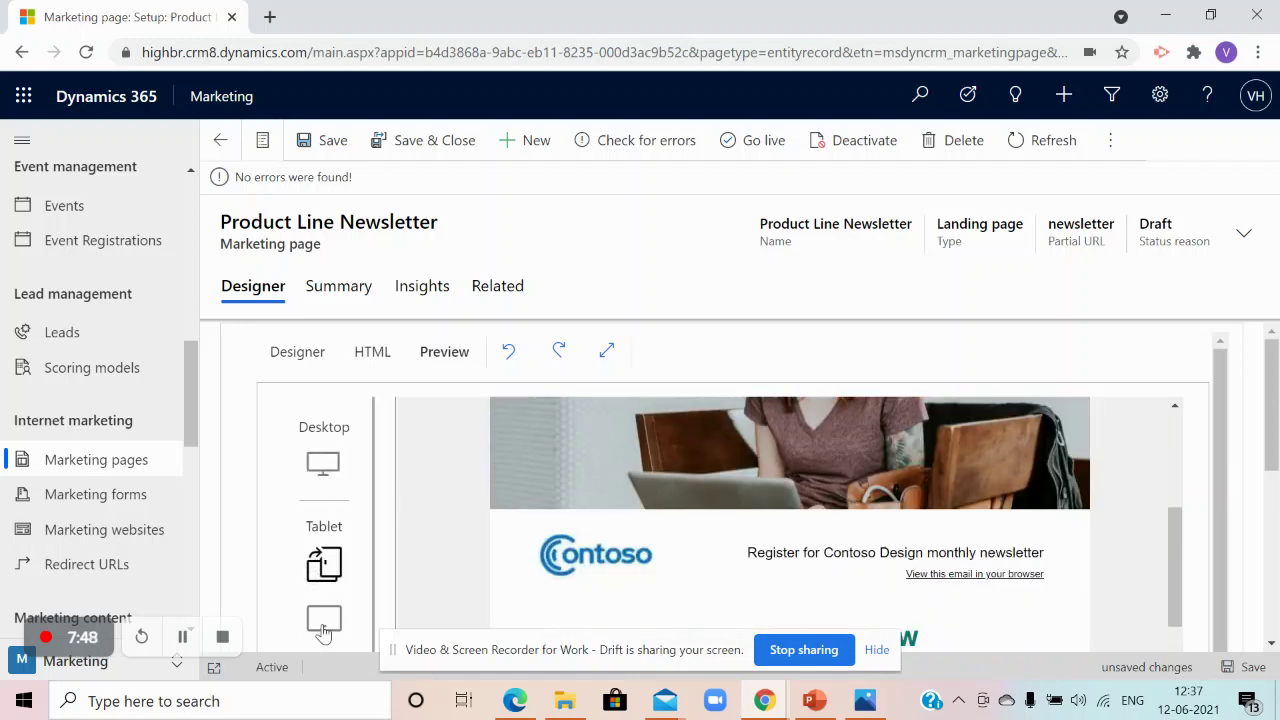
pyautogui.scroll(-10, 423, 537)
pyautogui.scroll(5, 329, 457)
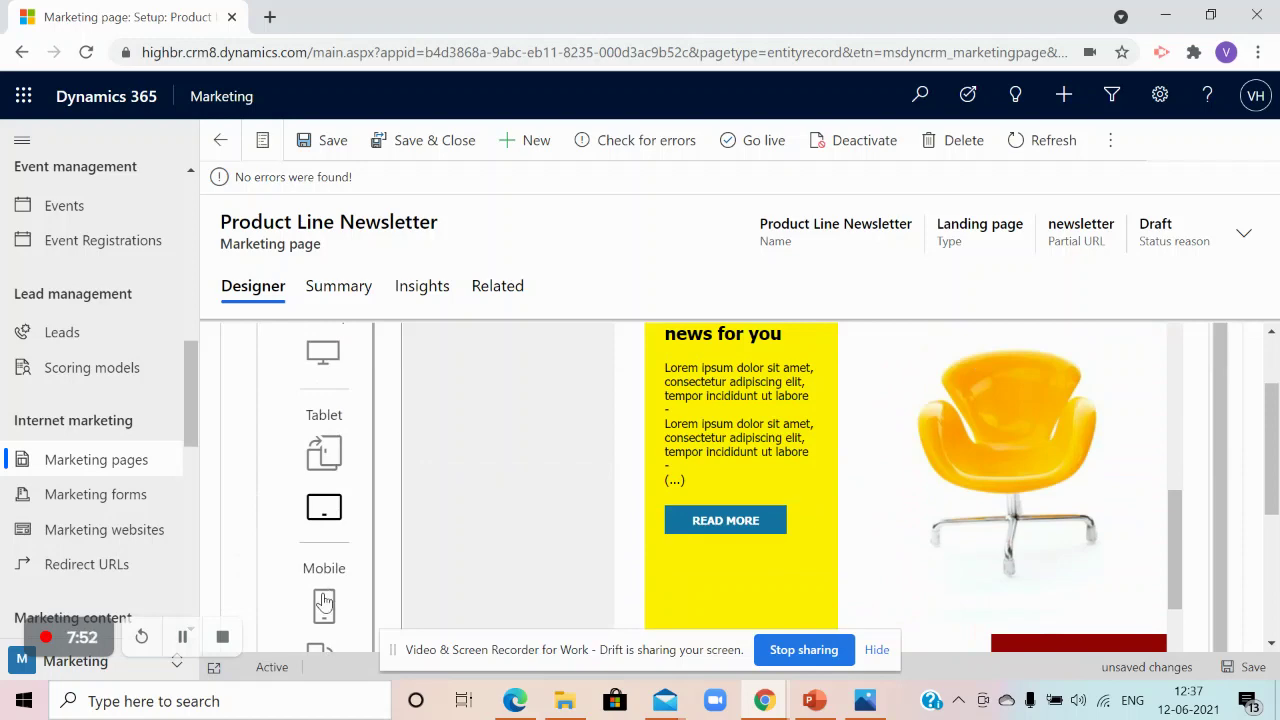
# Step: Preview the page in the mobile portrait layout, from the header photo down to the Luxury at your desk section
pyautogui.click(323, 602)
pyautogui.scroll(5, 791, 506)
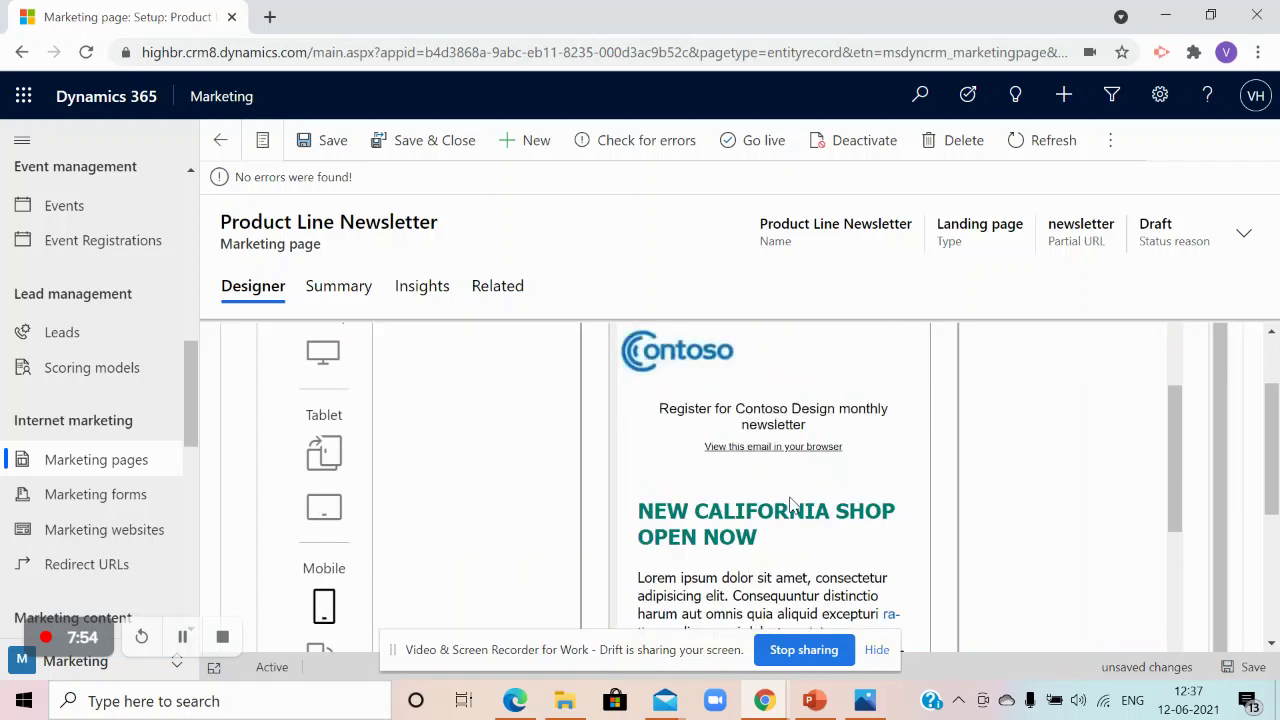
pyautogui.scroll(5, 790, 505)
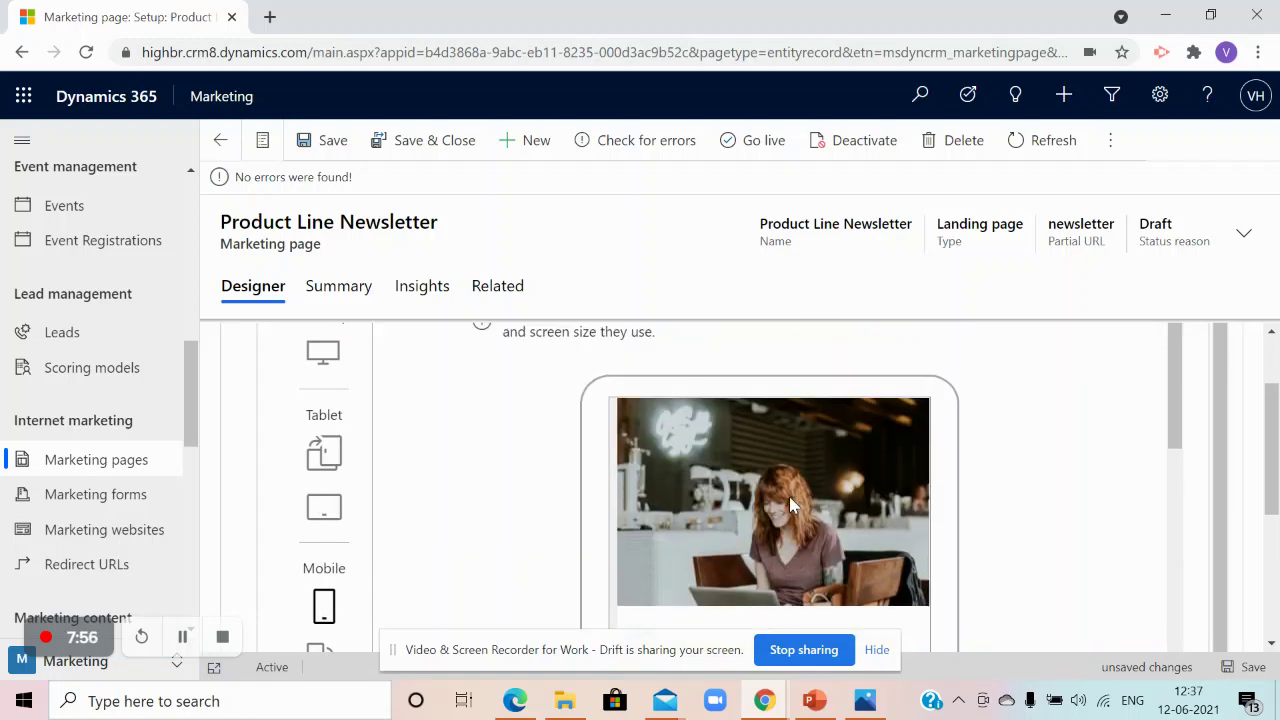
pyautogui.scroll(-10, 789, 496)
pyautogui.scroll(-2, 790, 505)
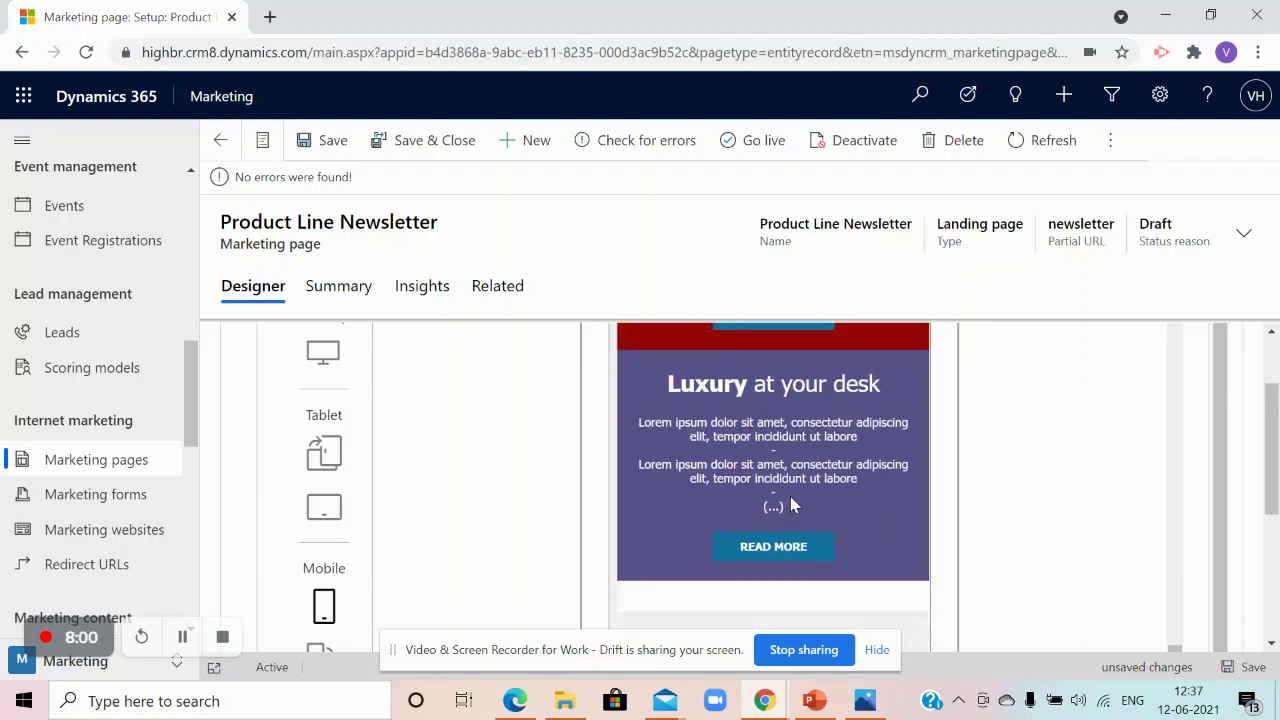
# Step: Examine the newsletter page's insights, covering the overall data overview and the page submissions
pyautogui.click(443, 303)
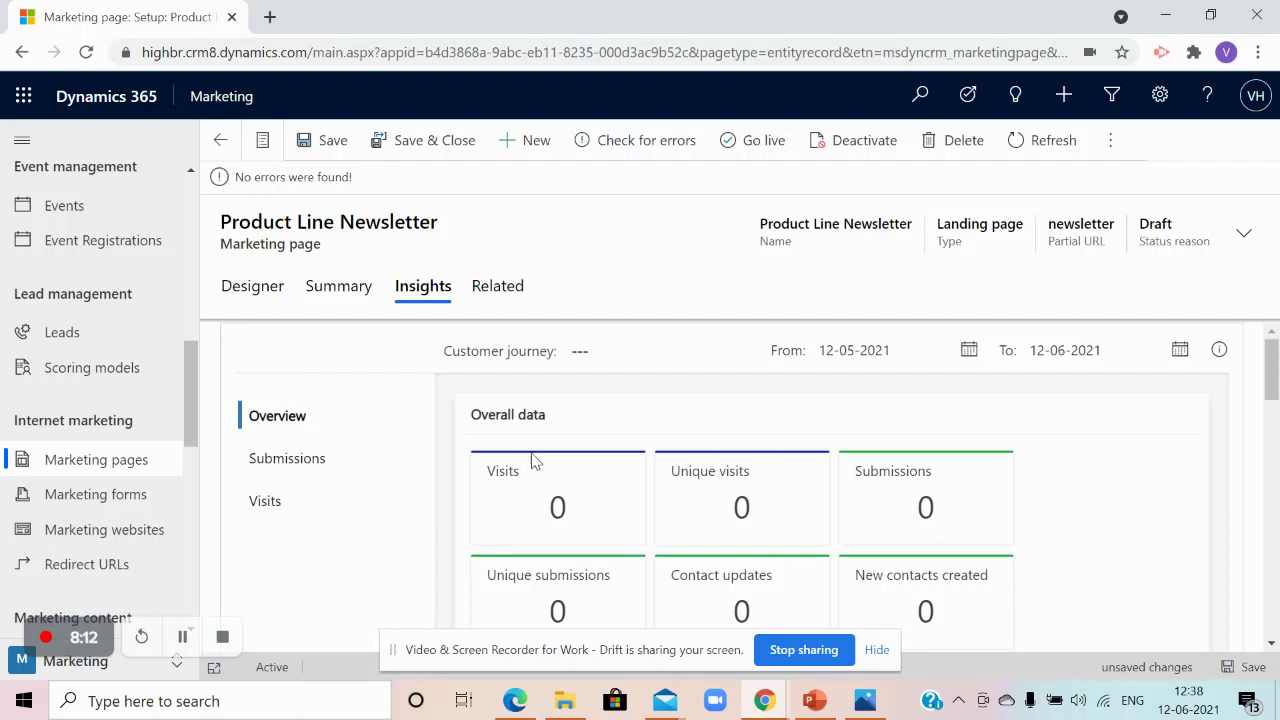
pyautogui.scroll(-2, 680, 465)
pyautogui.scroll(-2, 684, 530)
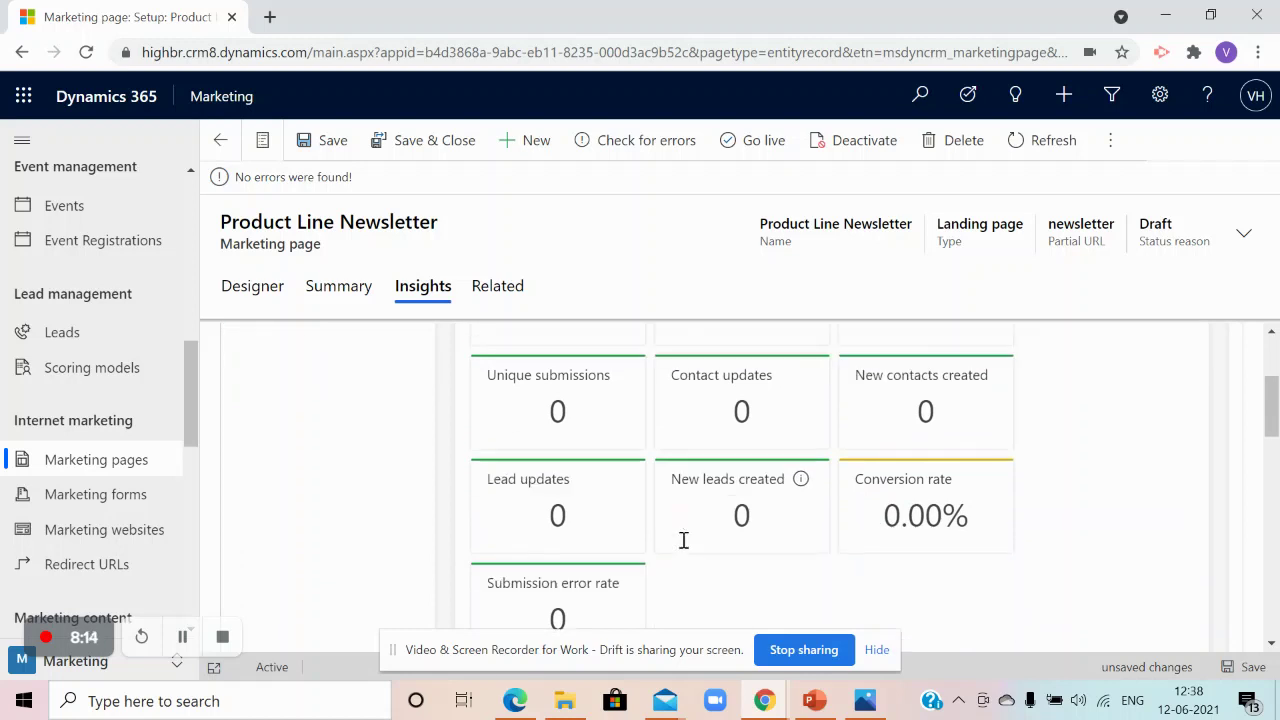
pyautogui.scroll(2, 627, 509)
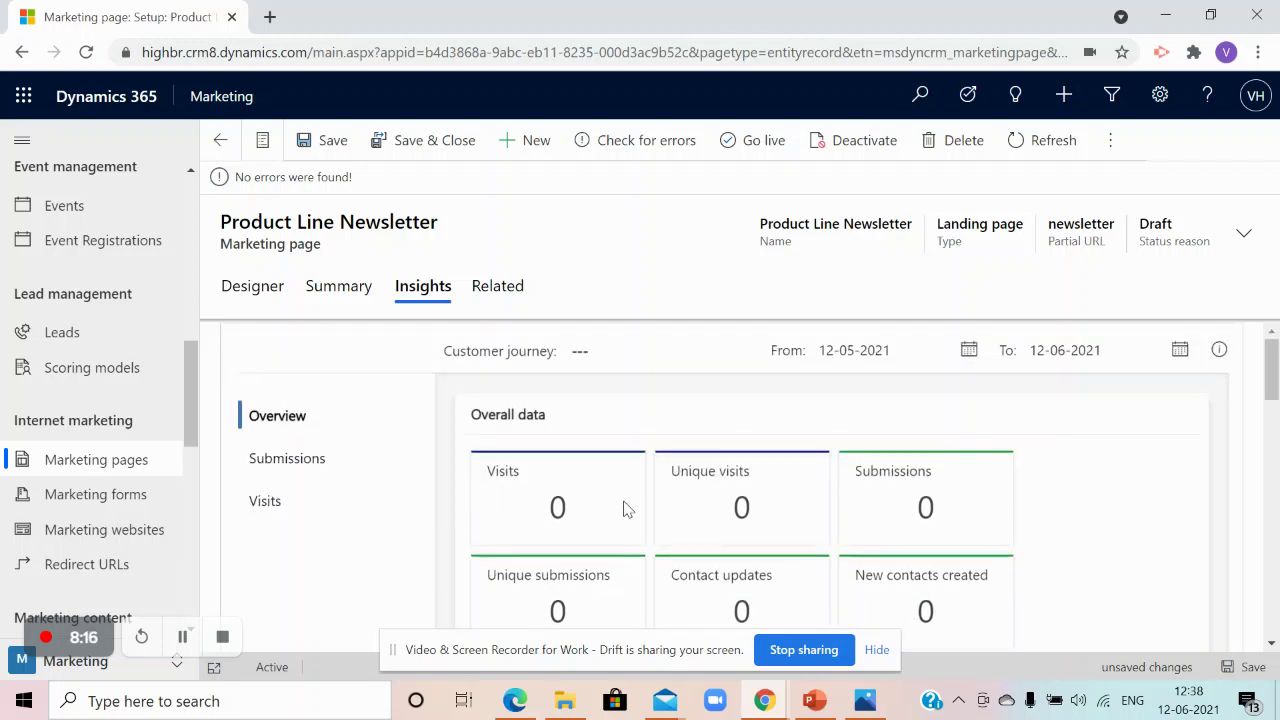
pyautogui.click(287, 458)
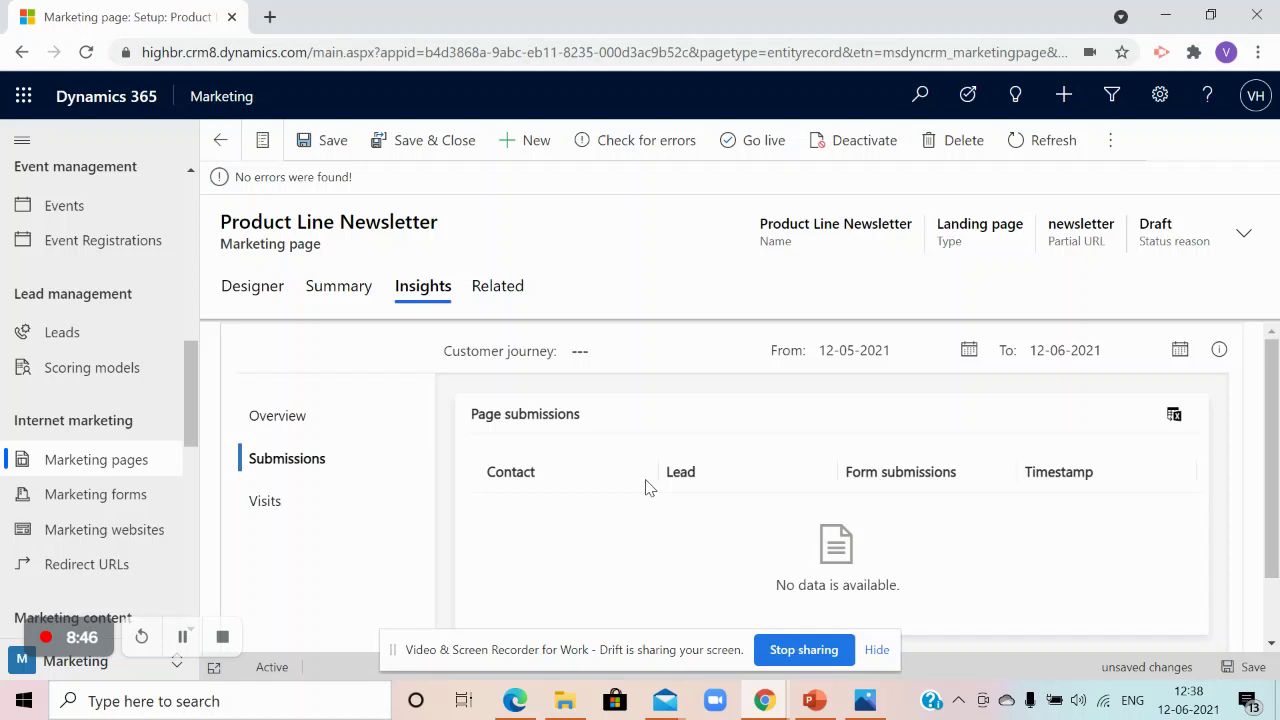
# Step: Open the list of marketing page templates and browse the available templates
pyautogui.moveTo(190, 429); pyautogui.dragTo(192, 565)
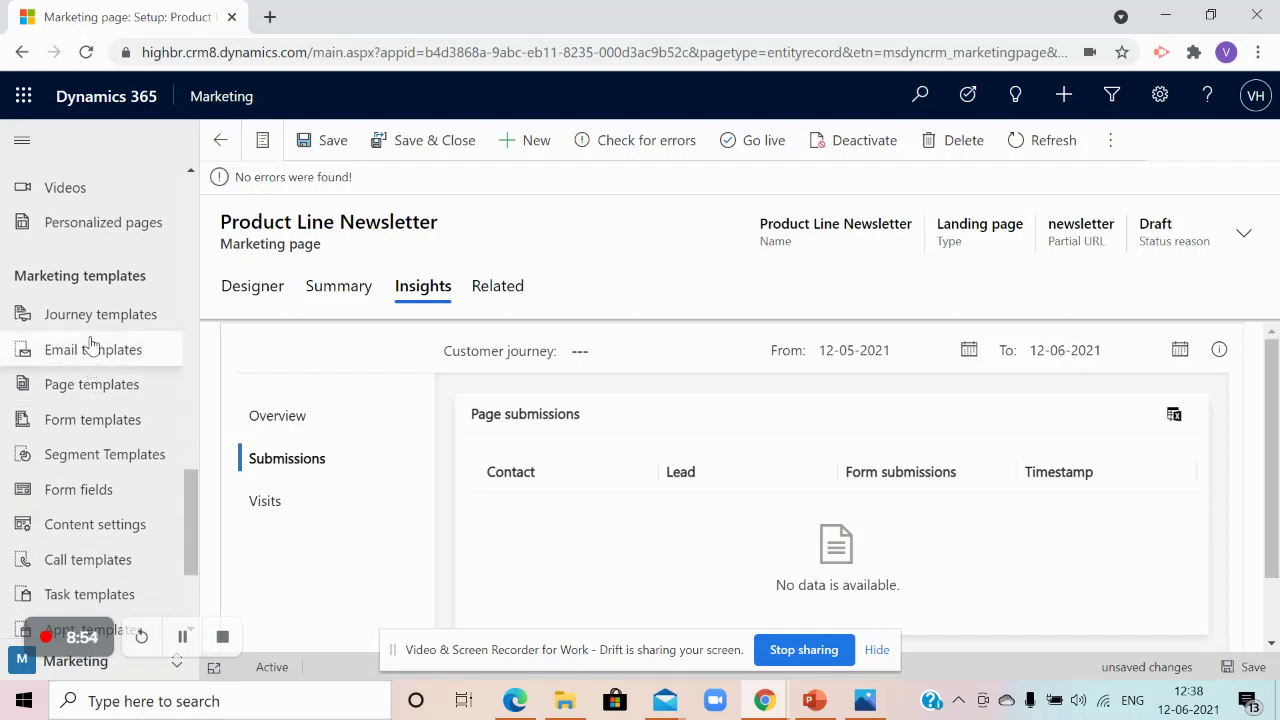
pyautogui.click(85, 386)
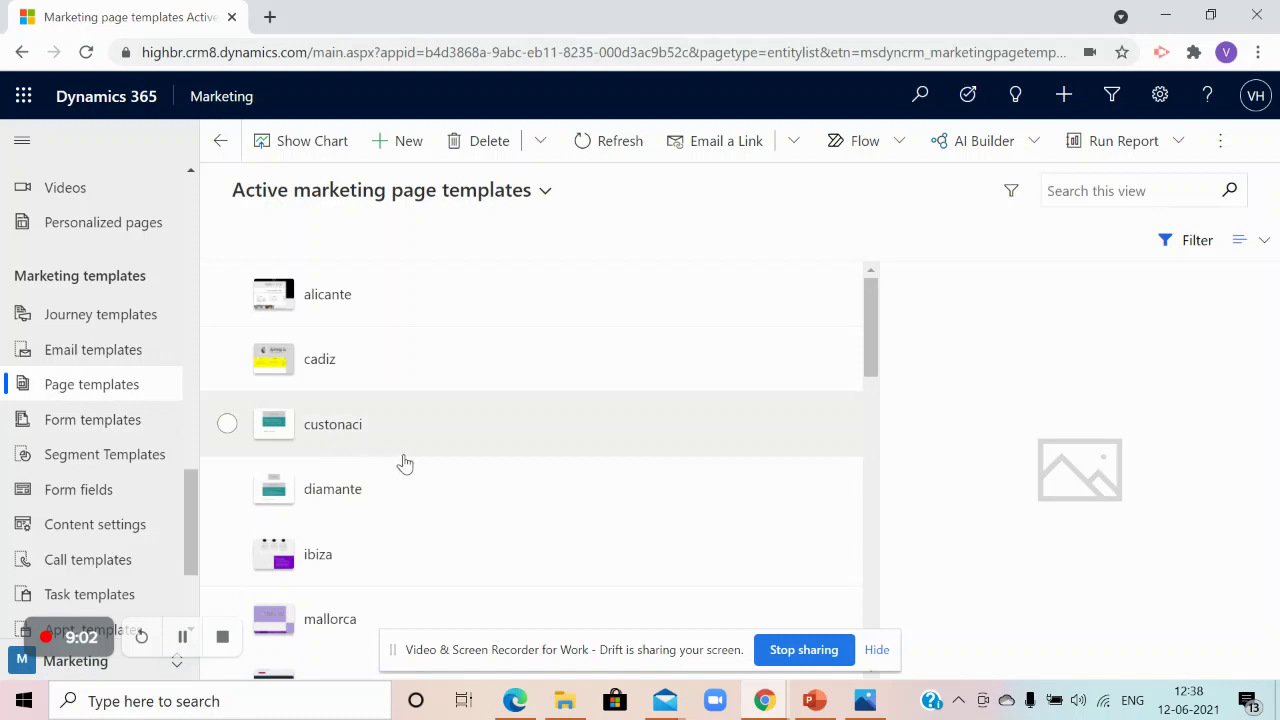
pyautogui.scroll(-2, 425, 465)
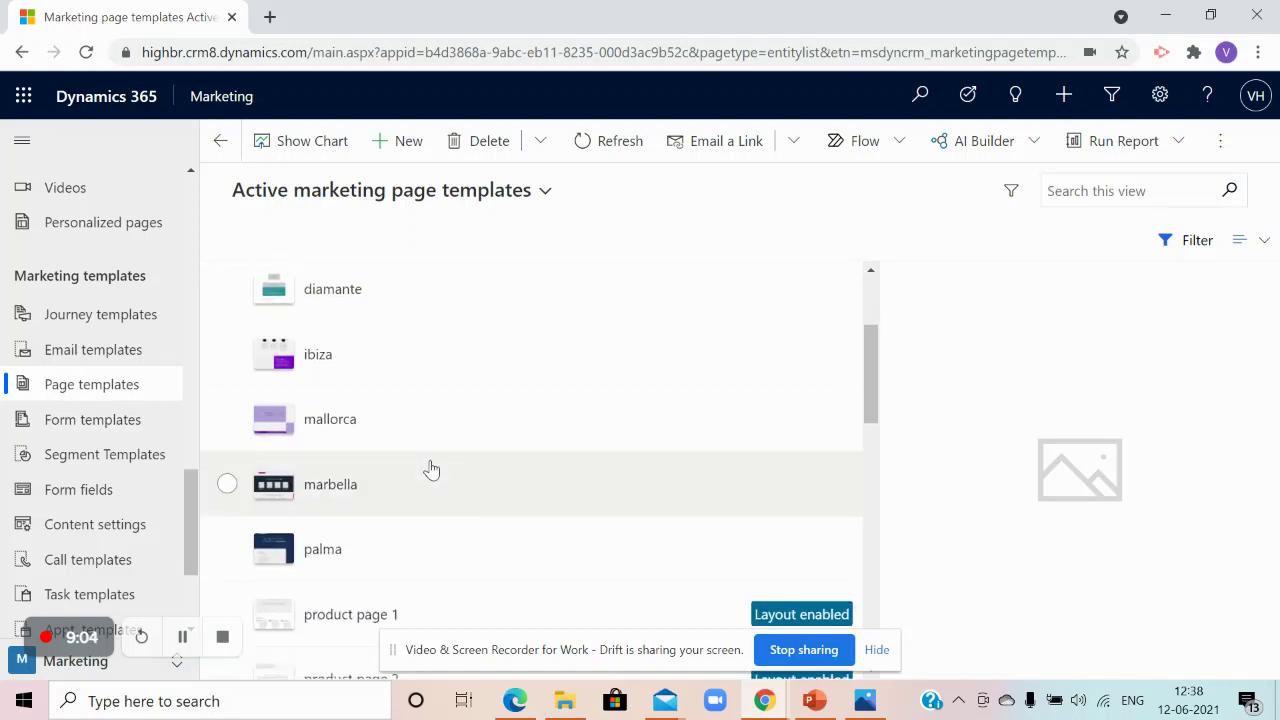
pyautogui.scroll(2, 430, 470)
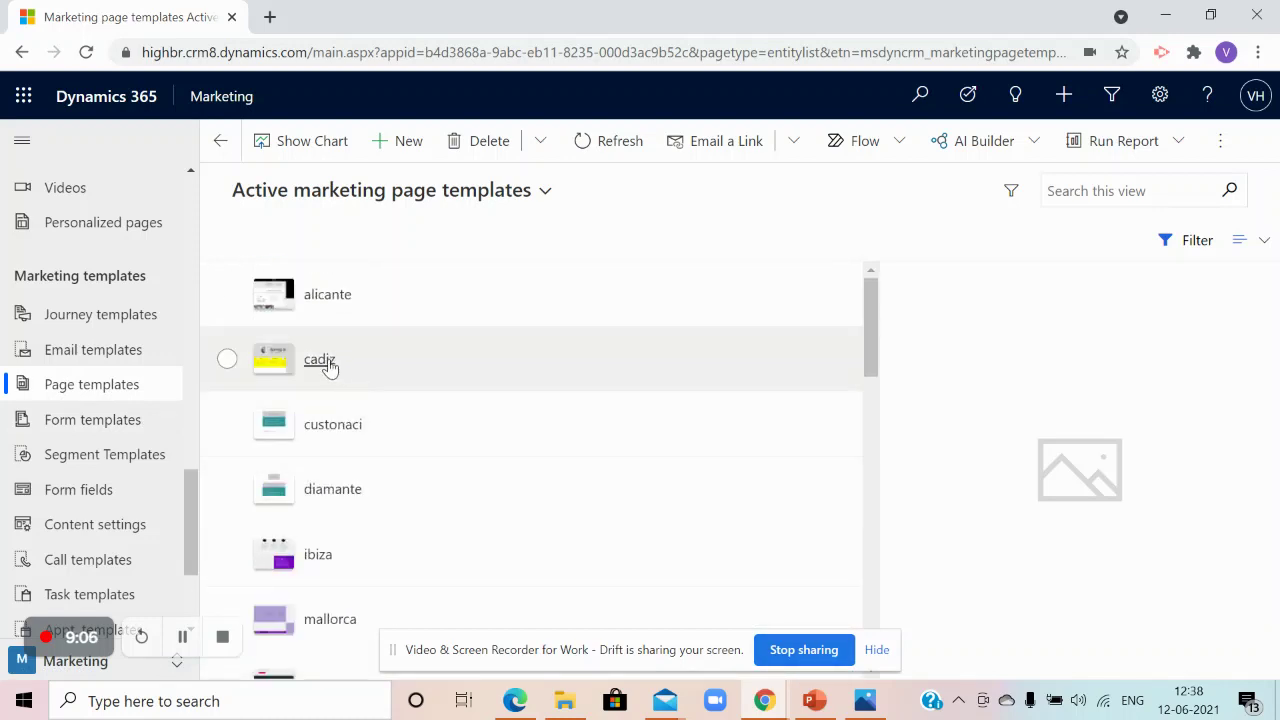
# Step: Open the cadiz page template, review its layout down to the Handcrafted quality section, and return to the page templates
pyautogui.click(320, 360)
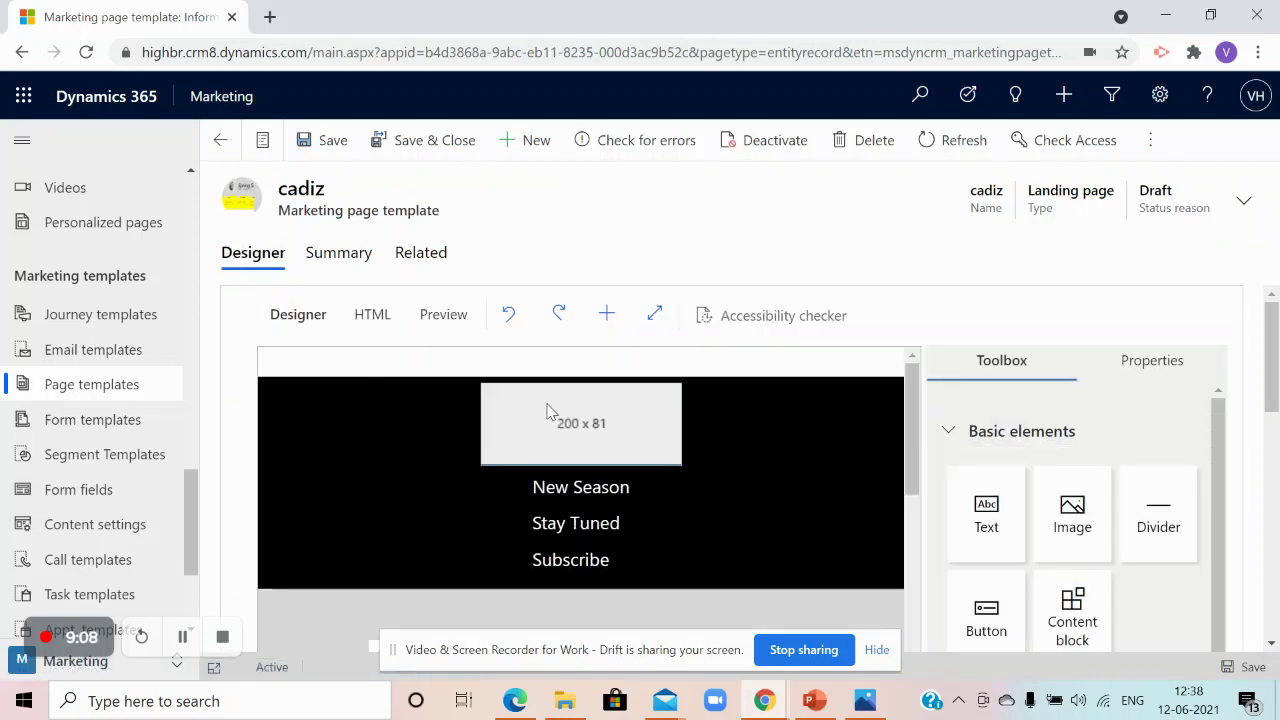
pyautogui.scroll(-5, 628, 495)
pyautogui.scroll(3, 628, 495)
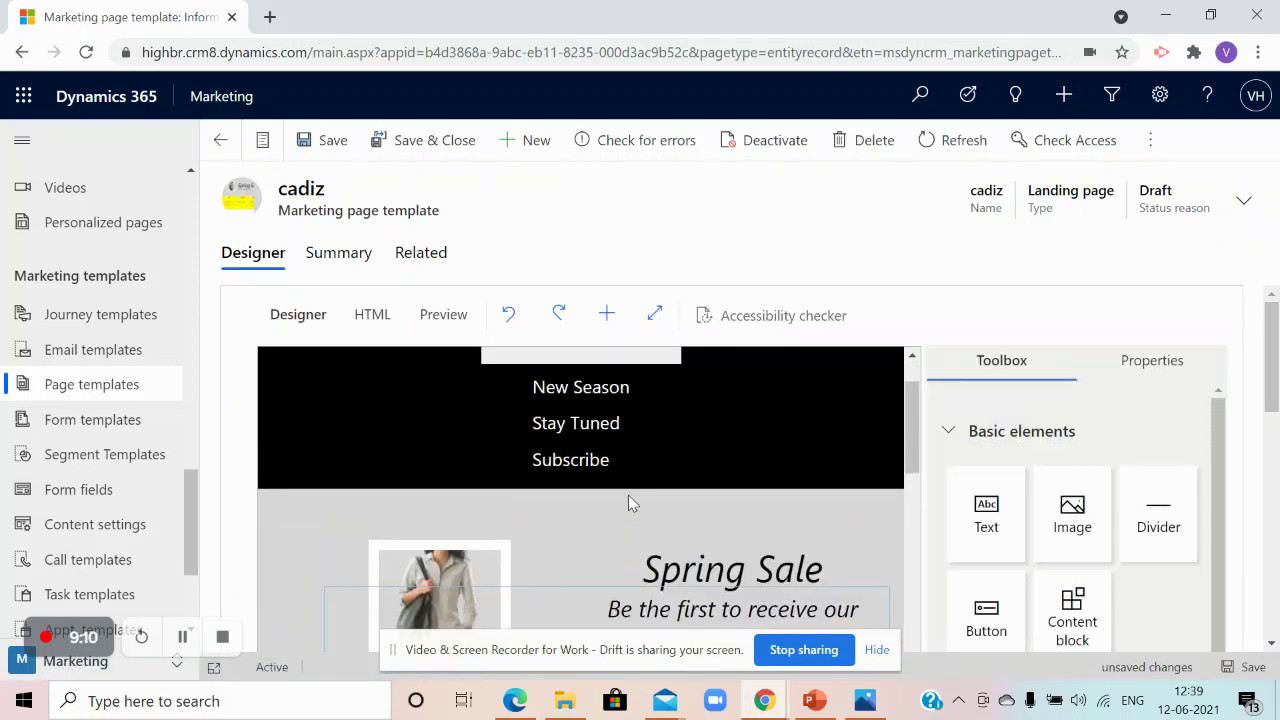
pyautogui.scroll(1, 628, 495)
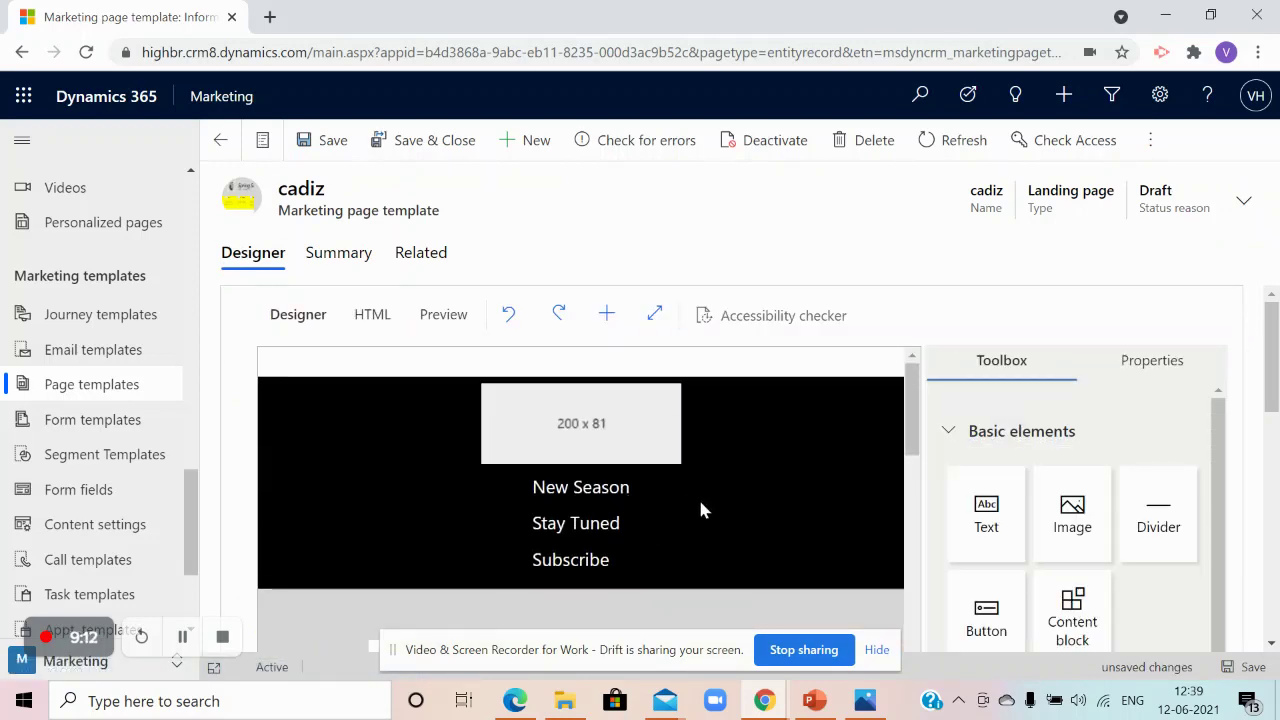
pyautogui.scroll(-10, 702, 510)
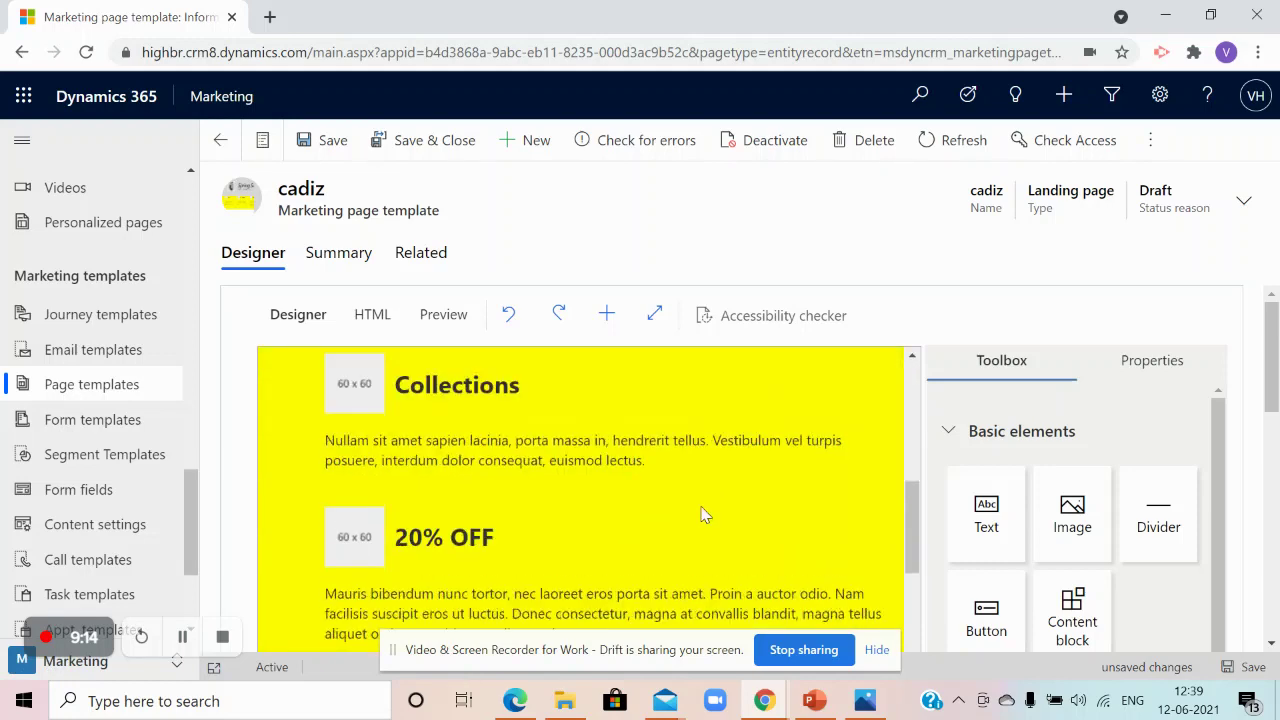
pyautogui.scroll(-3, 702, 512)
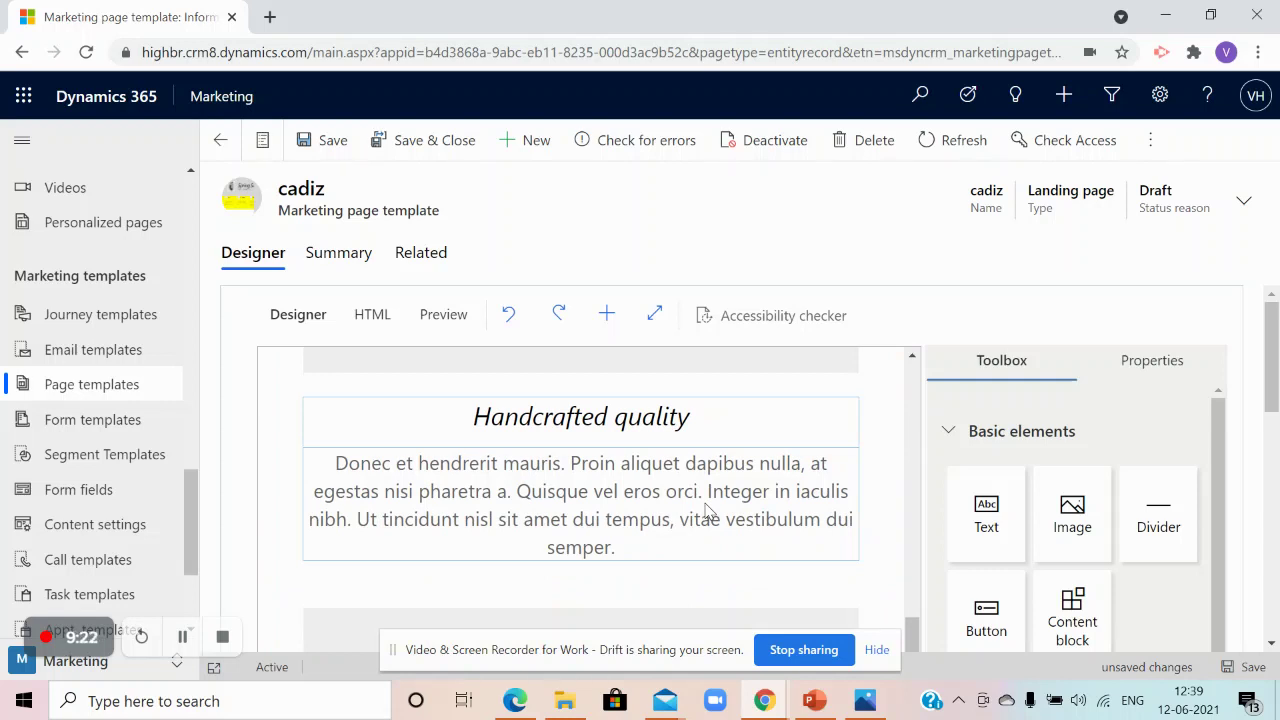
pyautogui.click(57, 392)
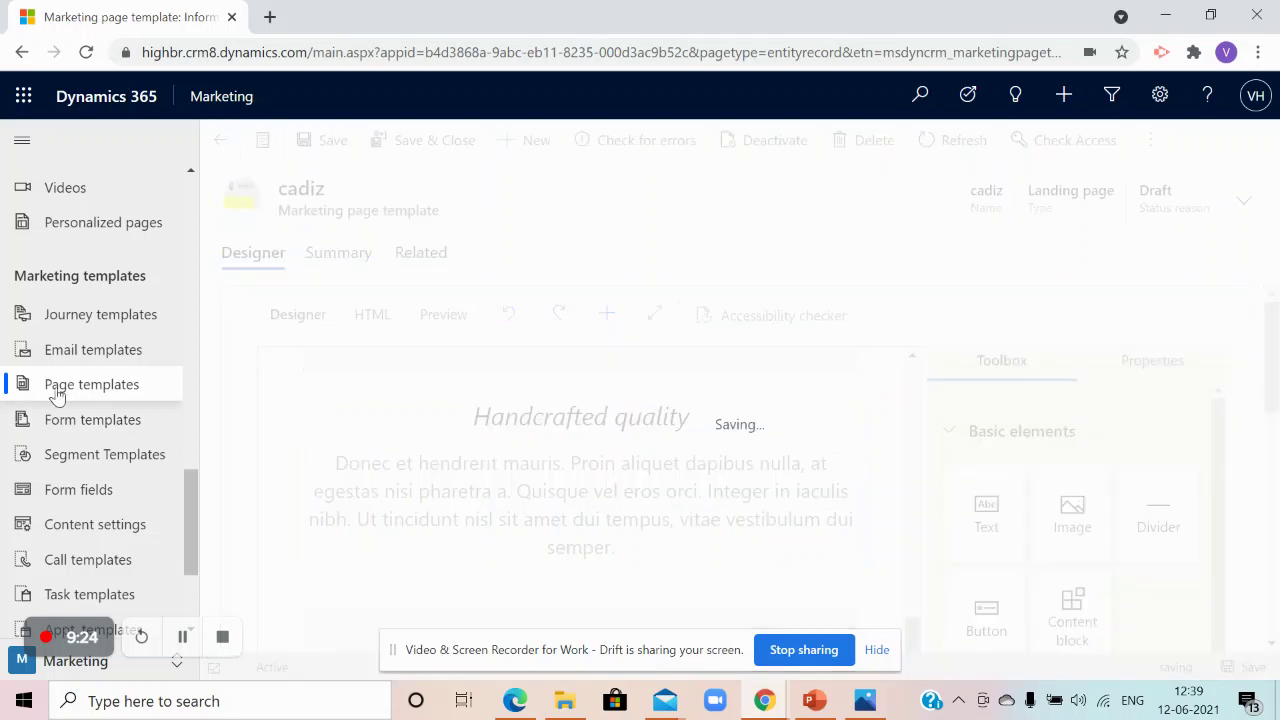